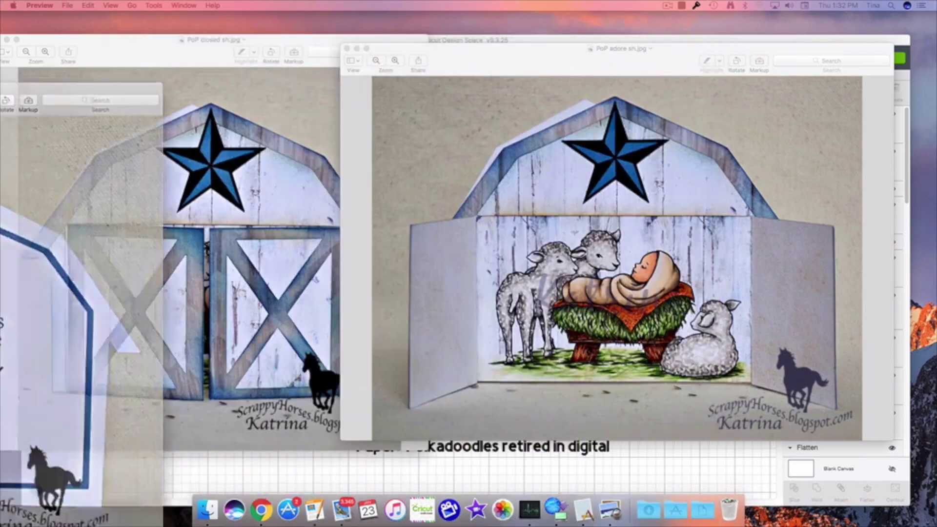
Close the closed-barn and open-barn card photos and bring the Cricut Design Space window forward.
drag(284, 41, 325, 53)
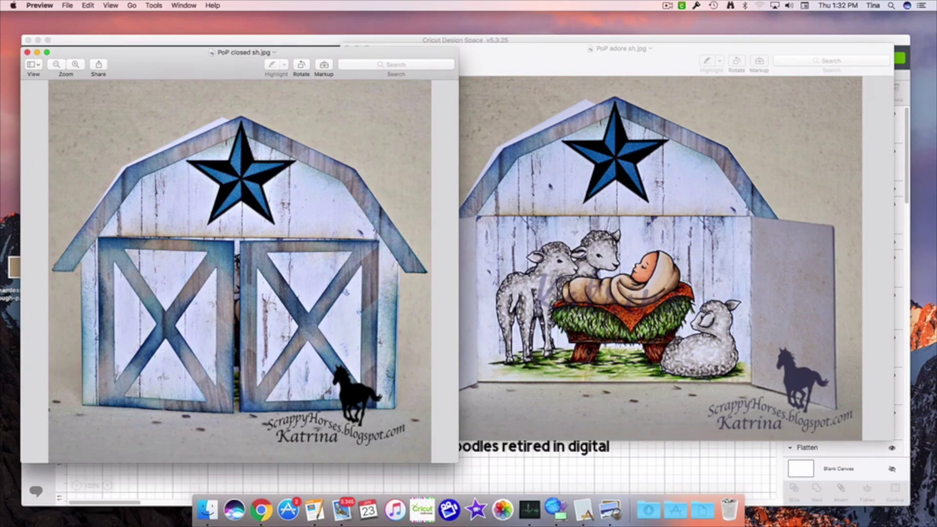
click(27, 51)
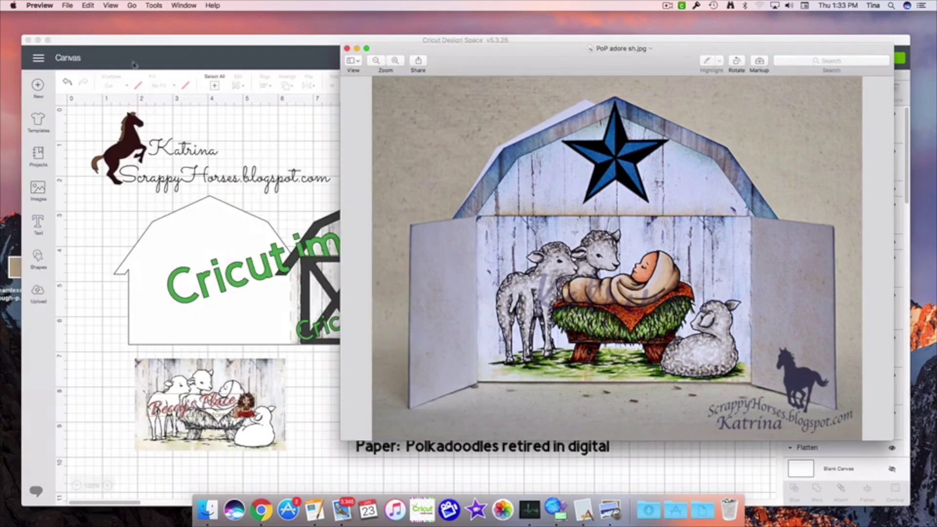
click(347, 49)
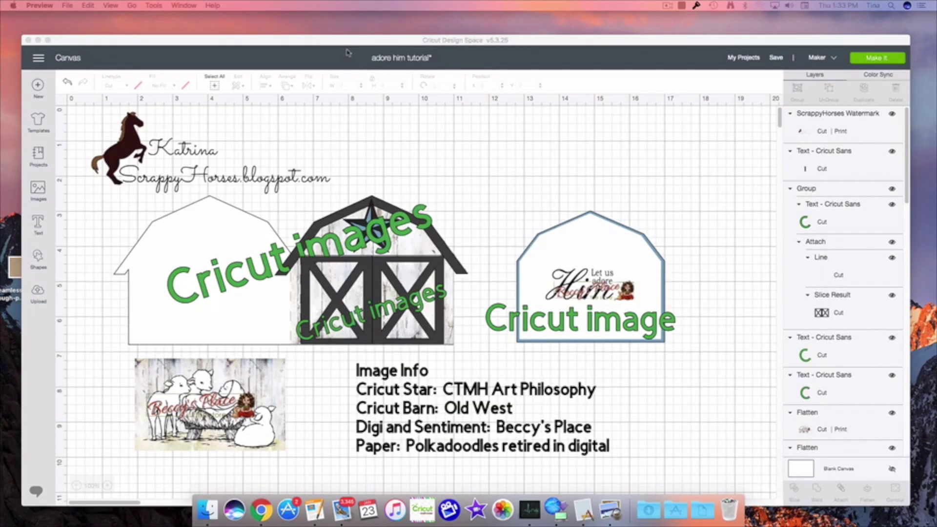
click(543, 43)
drag(543, 43, 544, 30)
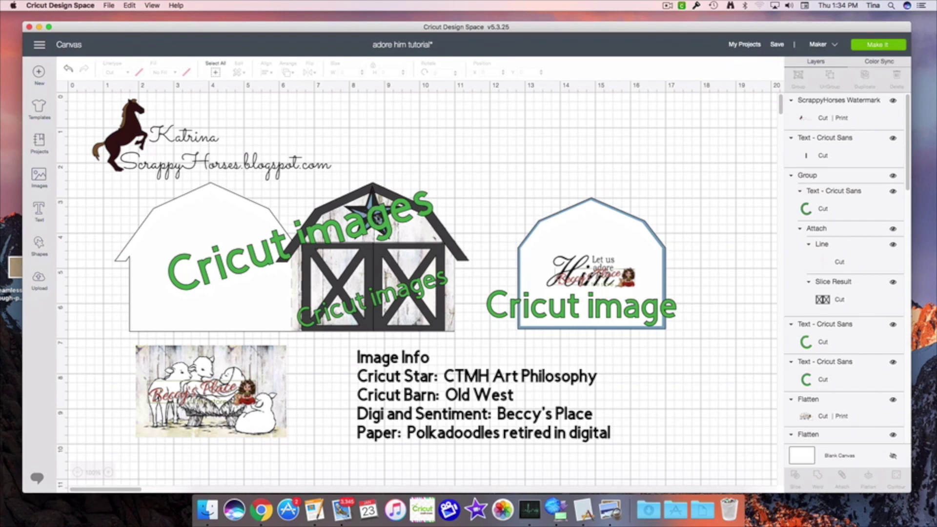
Shift the large green "Cricut images" text aside to view the barn's star, and move it back.
drag(377, 225, 395, 252)
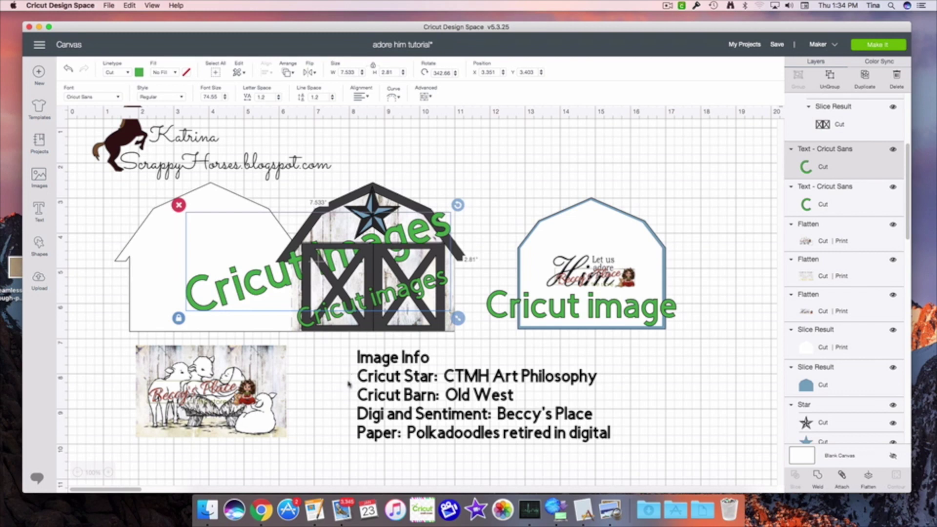
drag(318, 257, 286, 239)
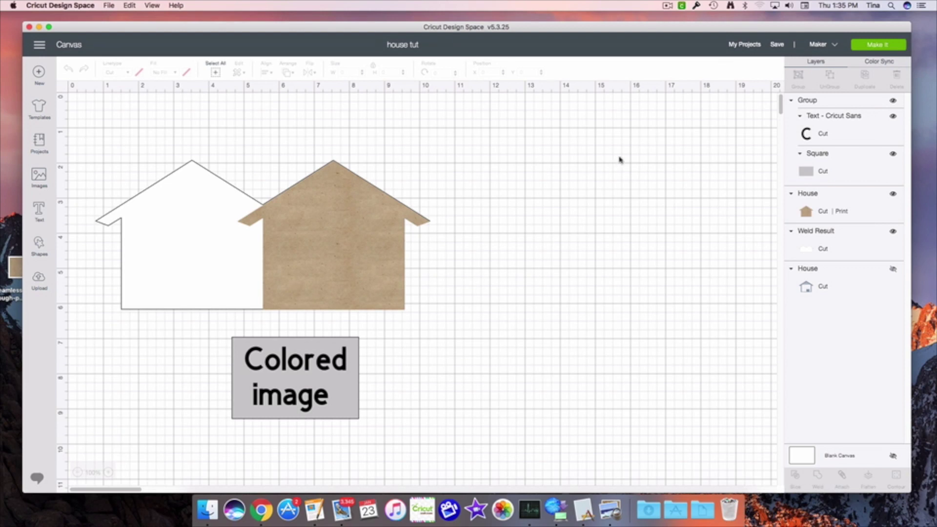
Clear the working area by moving the wood-grain house, the white welded house and the "Colored image" group aside.
drag(344, 274, 700, 374)
drag(412, 293, 826, 351)
drag(589, 285, 686, 277)
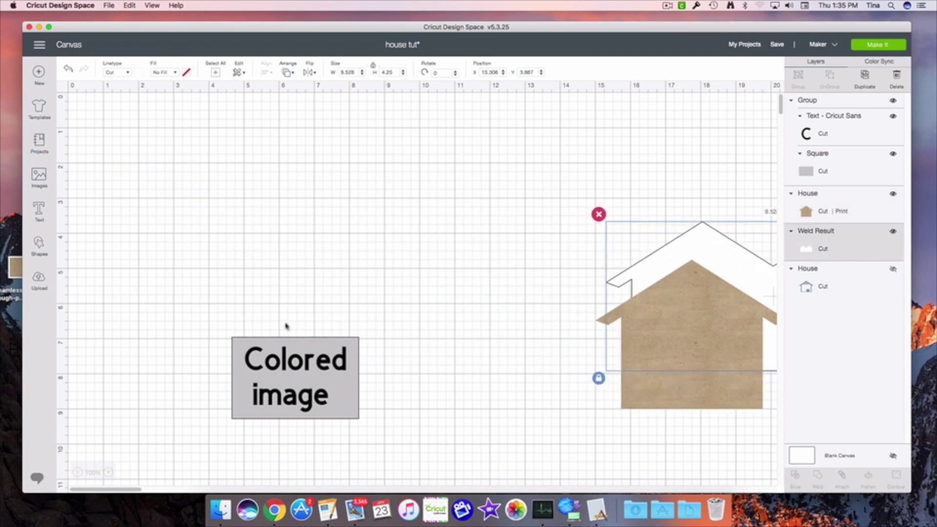
drag(291, 369, 183, 327)
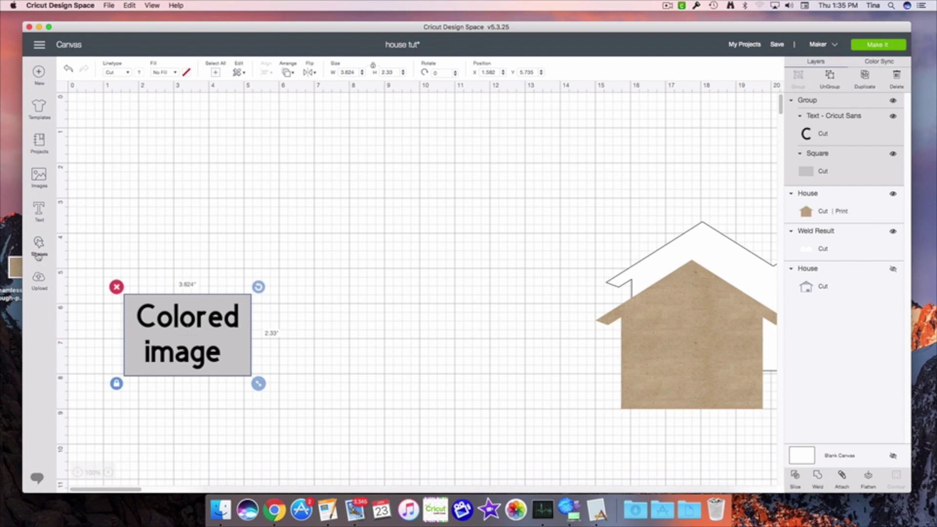
Filter the image library to Free images and search for "house".
click(39, 175)
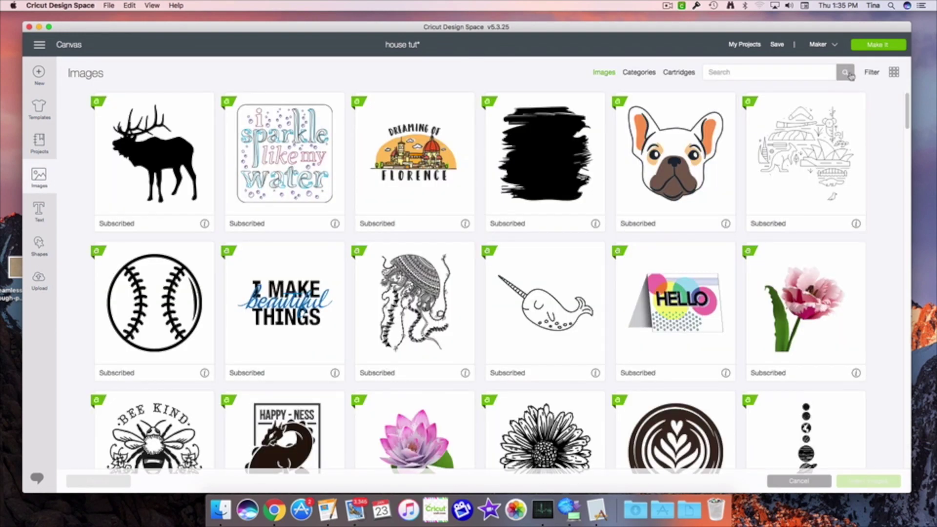
click(870, 72)
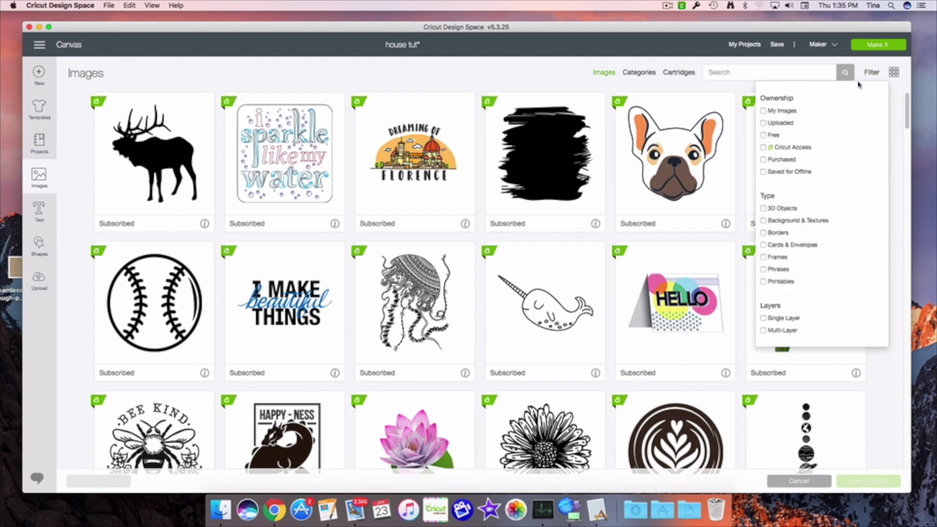
click(774, 136)
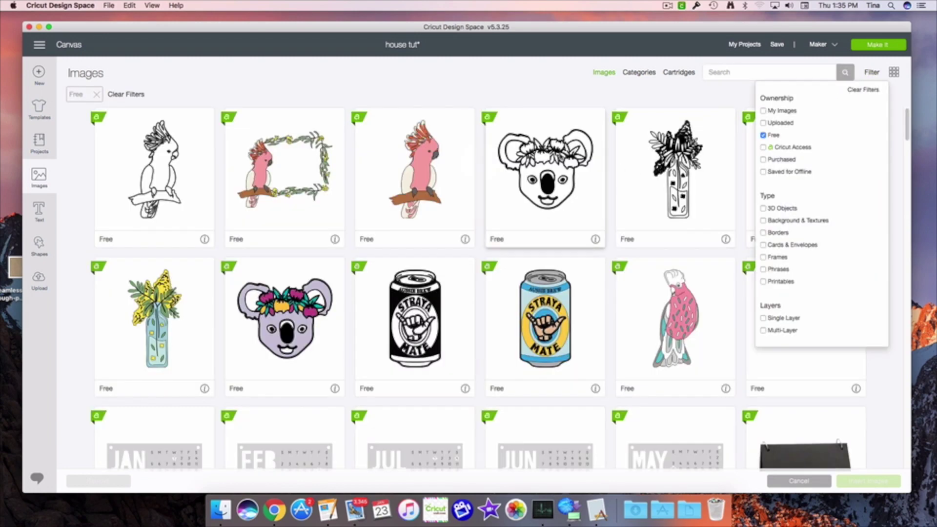
click(746, 72)
text(house)
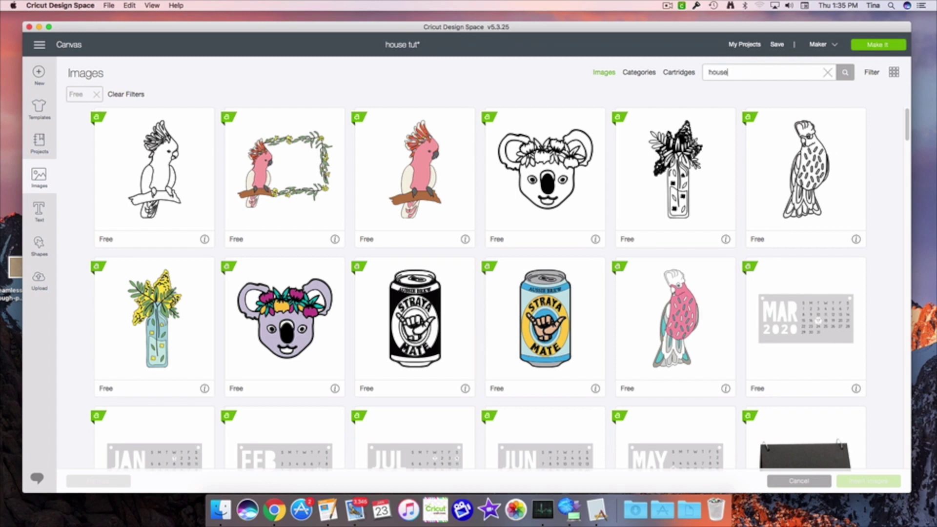
key(Return)
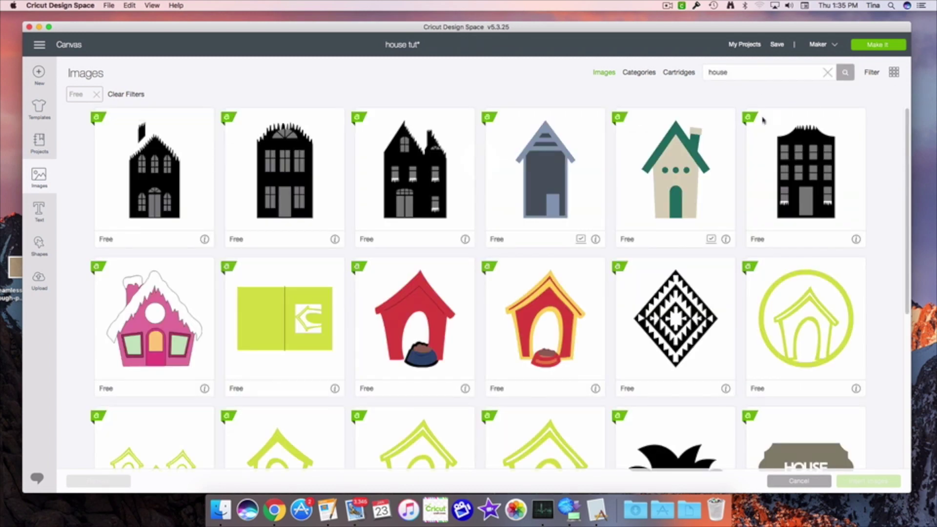
Insert the free blue-gray house image with the small door into the project.
scroll(648, 229, down, 2)
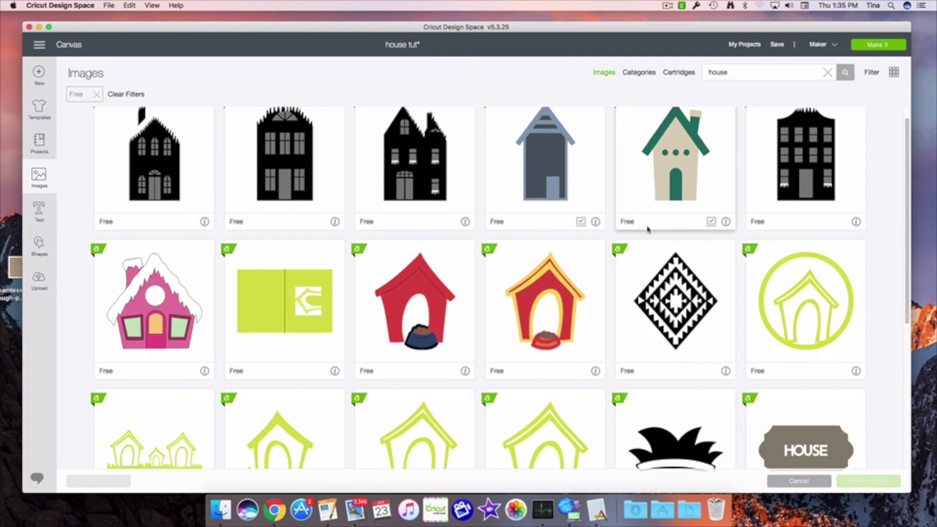
scroll(648, 229, up, 2)
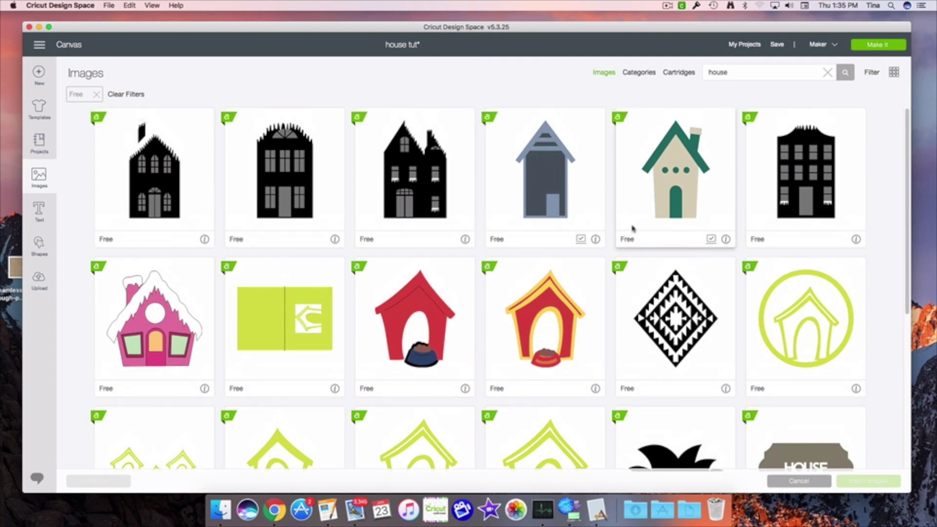
click(552, 209)
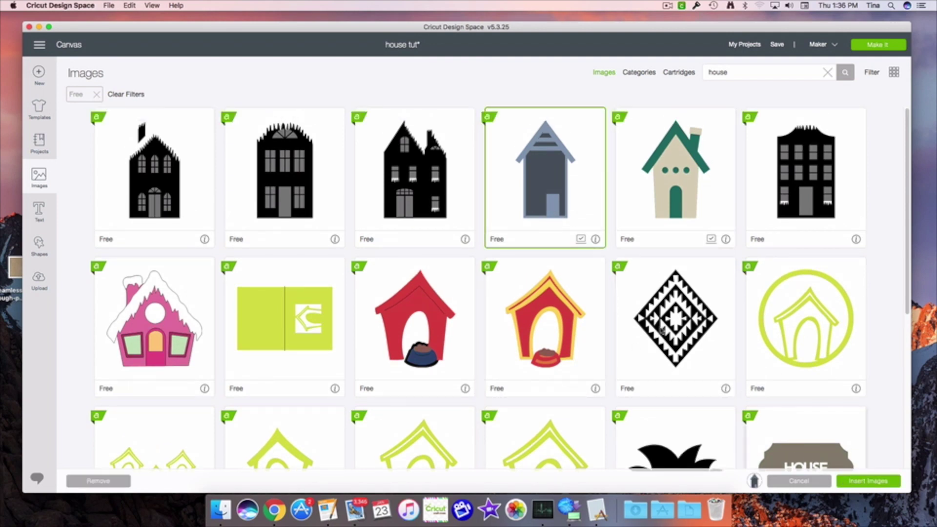
click(866, 481)
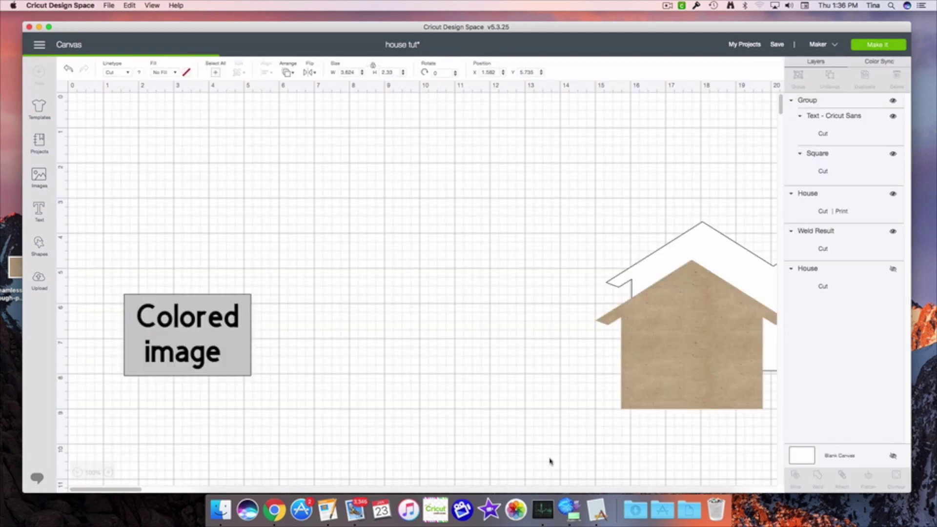
Ungroup the inserted house, move its light blue outline layer away and hide that layer.
drag(221, 248, 367, 250)
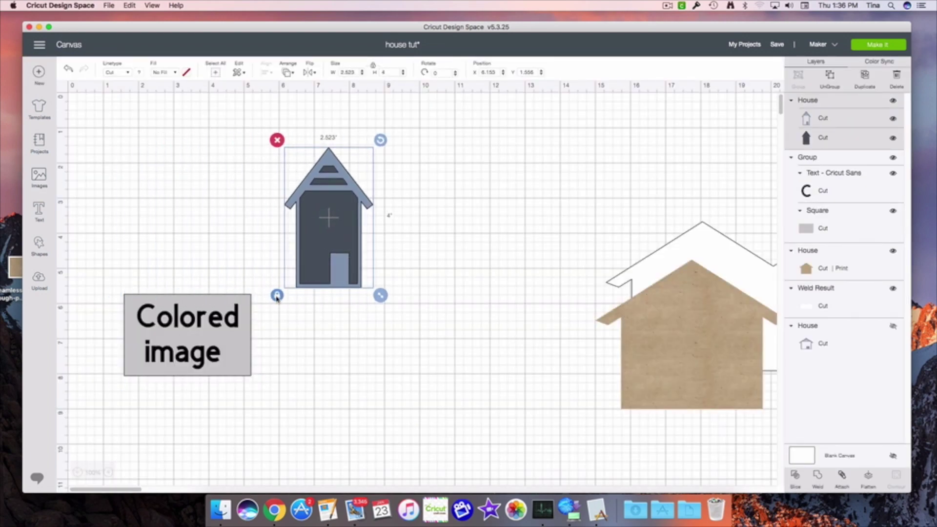
click(830, 77)
drag(368, 201, 759, 183)
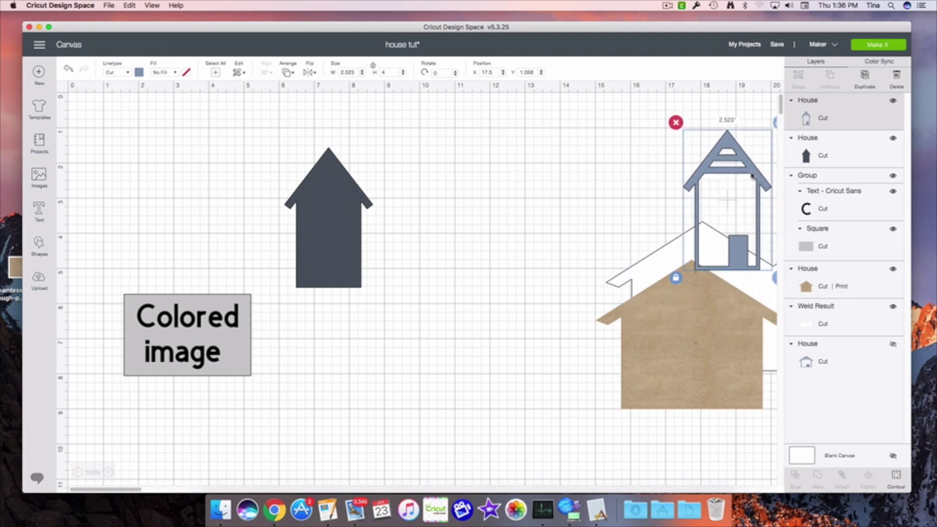
click(893, 103)
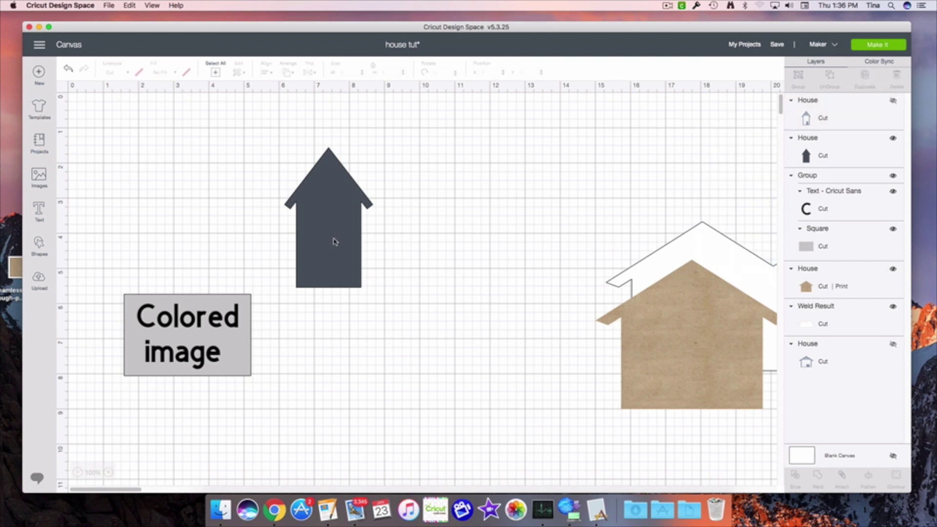
Reposition the solid dark house and unlock its proportions so width and height can change independently.
drag(335, 241, 381, 235)
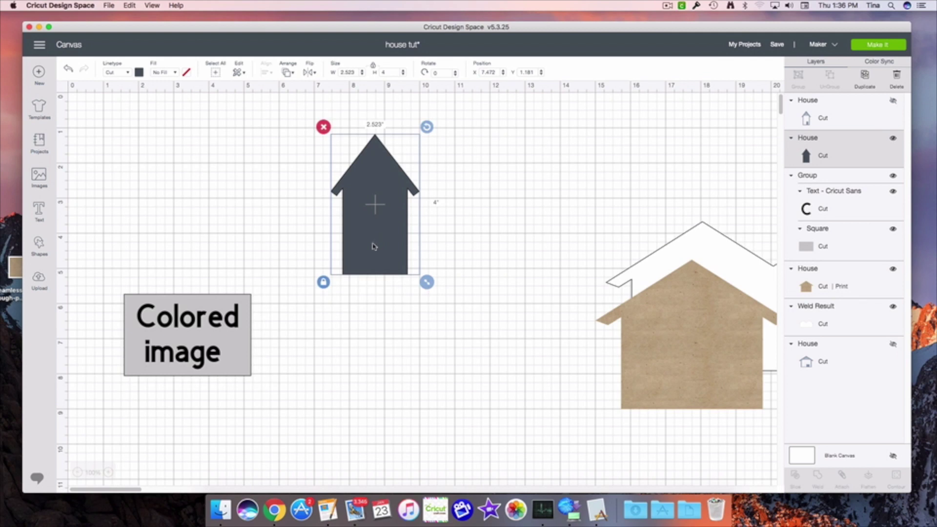
click(323, 282)
click(323, 282)
click(323, 282)
Set the dark house's width to 4.25 inches and its height to 5.5 inches.
drag(354, 71, 336, 76)
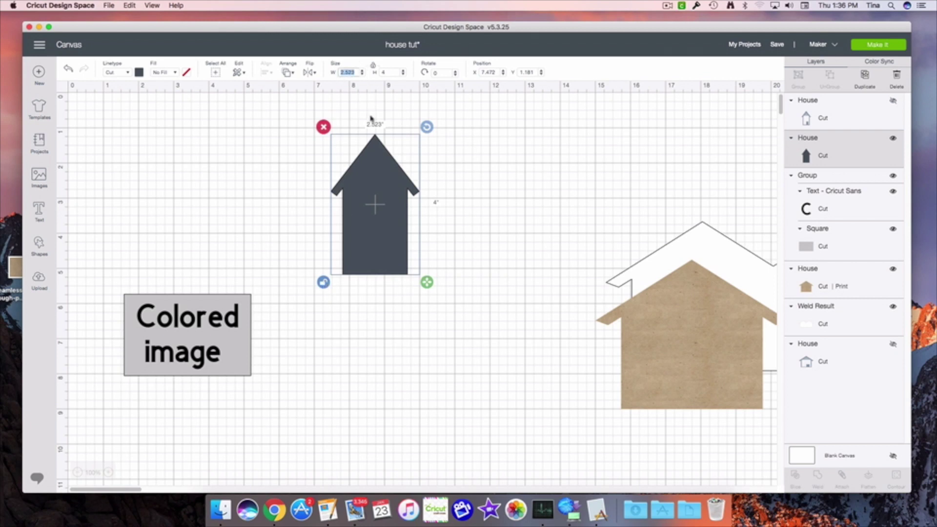
text(4.25)
key(Return)
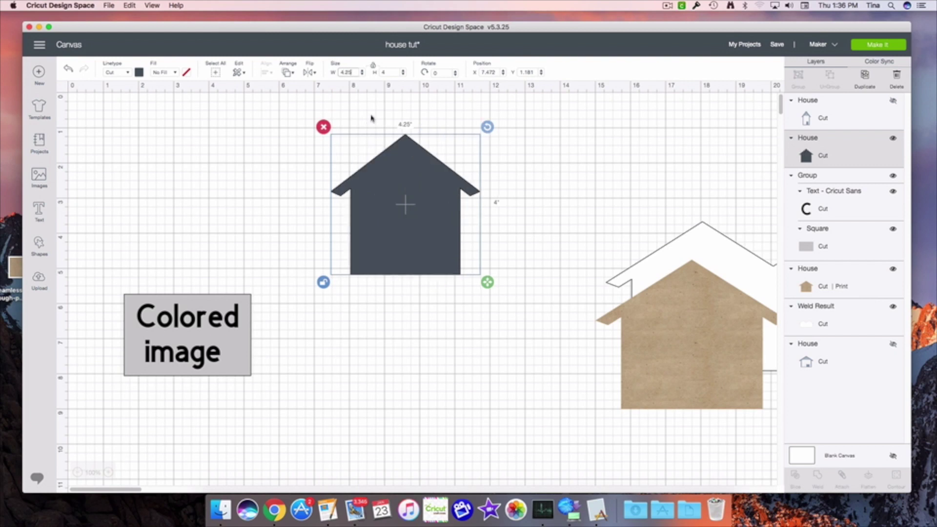
click(390, 72)
text(8)
key(Return)
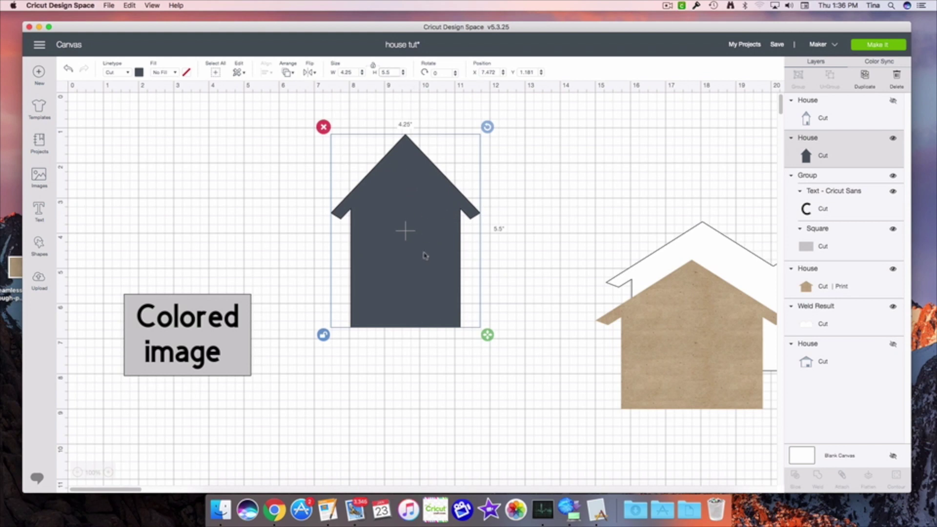
Resize the dark house to 5.5 inches wide and 4.25 inches high.
mouse_move(220, 328)
mouse_down()
mouse_move(329, 282)
mouse_move(447, 274)
mouse_move(215, 338)
mouse_up()
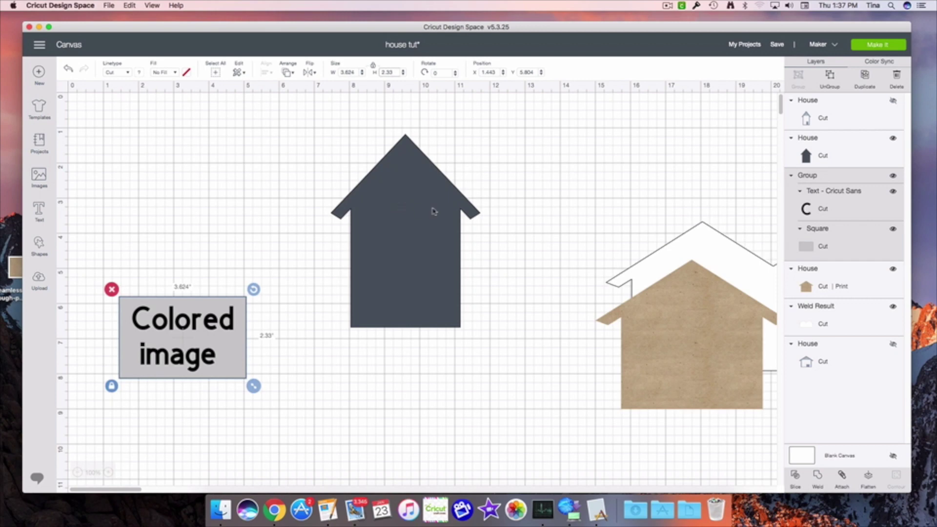
click(408, 235)
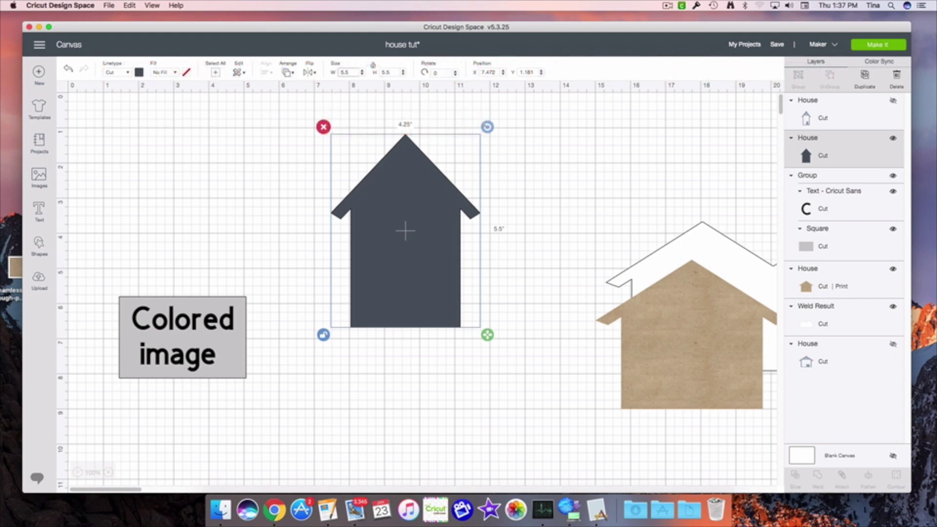
key(Return)
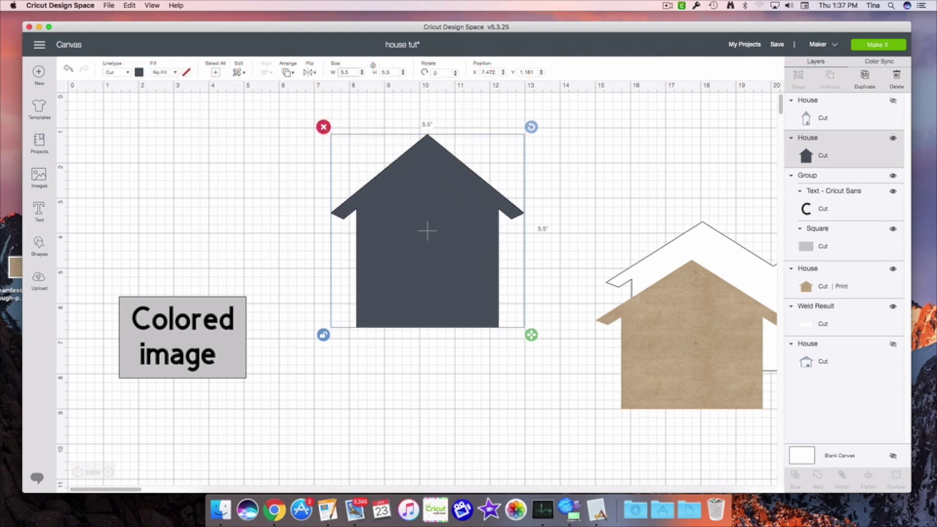
click(393, 72)
text(4.25)
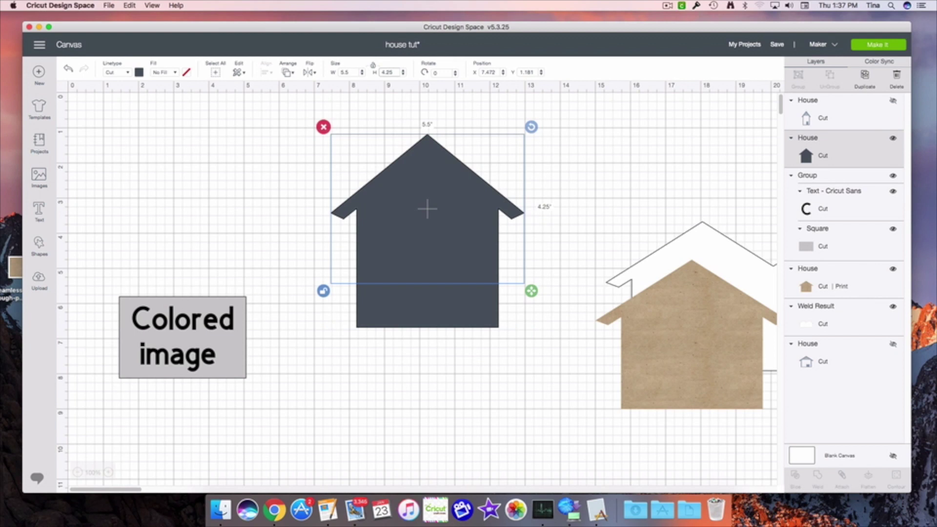
key(Return)
Bring the "Colored image" group to the front and place it over the lower part of the dark house.
drag(434, 277, 401, 379)
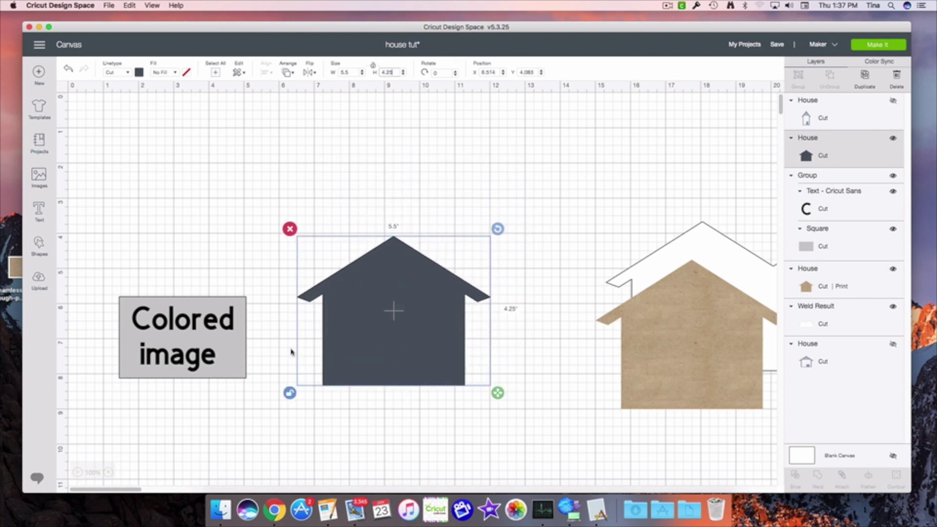
drag(164, 347, 205, 342)
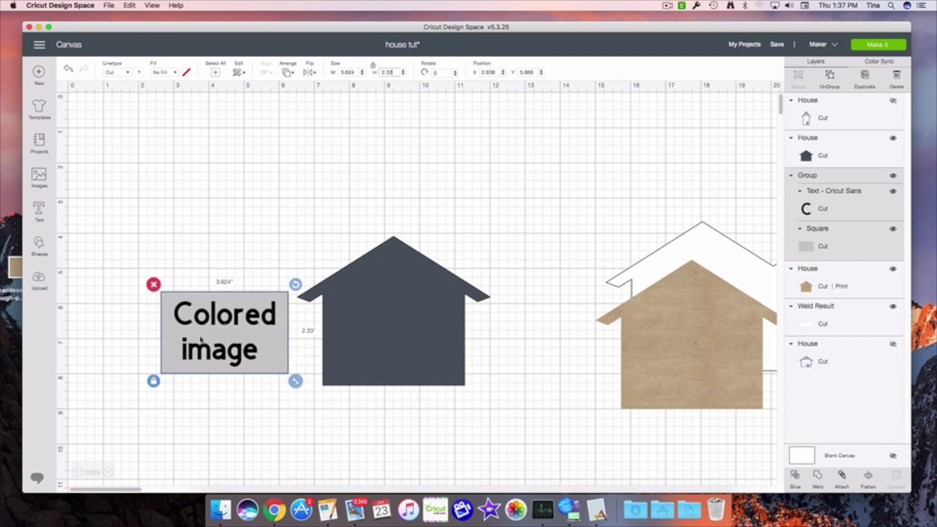
right_click(199, 339)
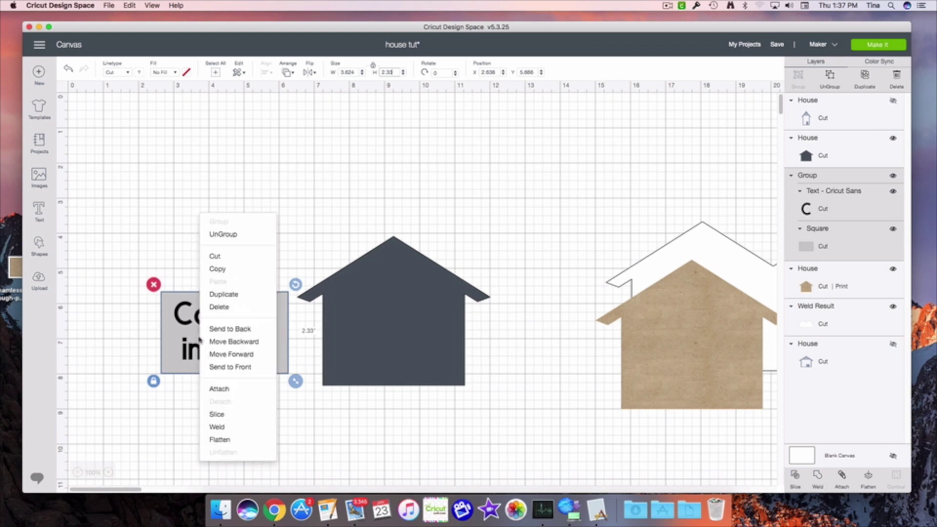
click(231, 367)
drag(221, 349, 383, 361)
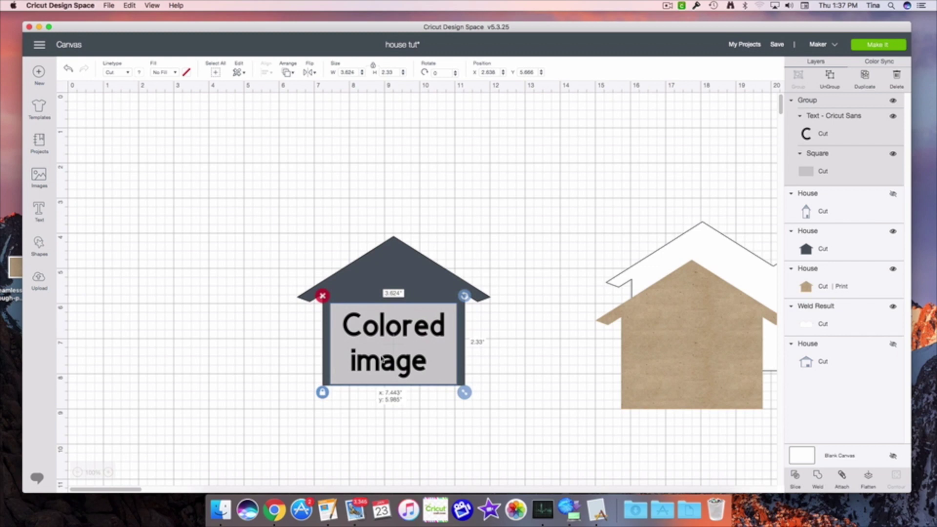
Move the "Colored image" group off the house to an empty area above it and shift the house slightly.
drag(383, 359, 518, 220)
drag(400, 345, 384, 330)
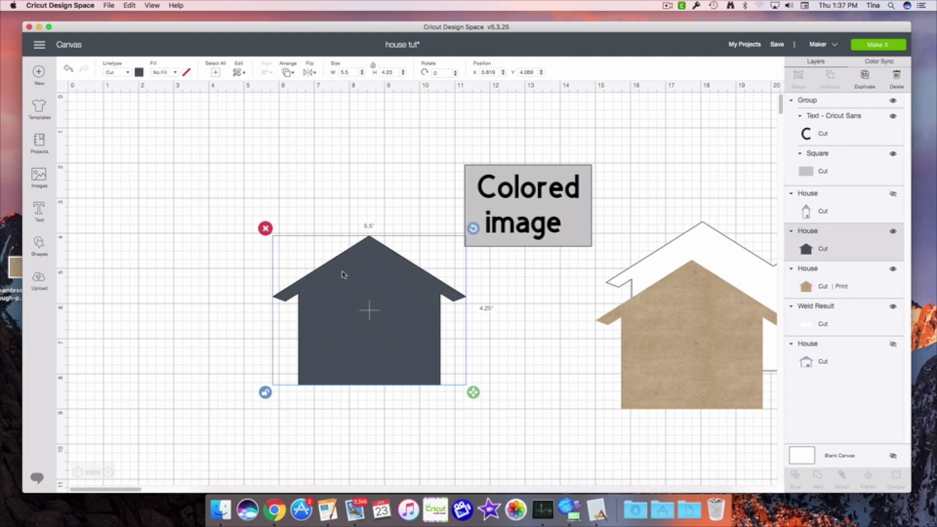
click(236, 290)
Duplicate the dark house twice, offset the newest copy, and move the wood-grain house farther away.
click(347, 313)
key(super+d)
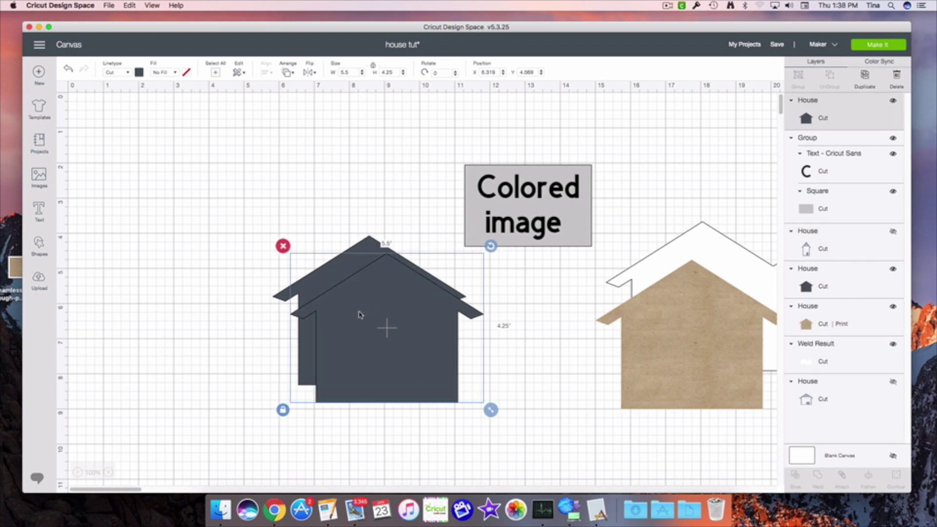
key(super+d)
drag(359, 315, 419, 347)
drag(625, 291, 727, 313)
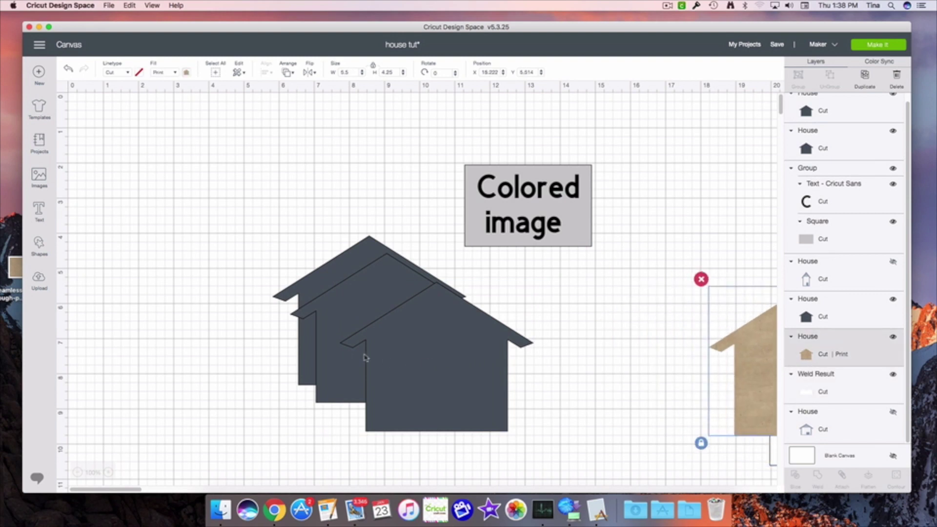
Separate the three stacked dark houses and overlap two of them side by side, keeping the third one apart.
drag(438, 369, 571, 368)
drag(404, 338, 605, 384)
drag(385, 320, 272, 338)
drag(590, 364, 400, 345)
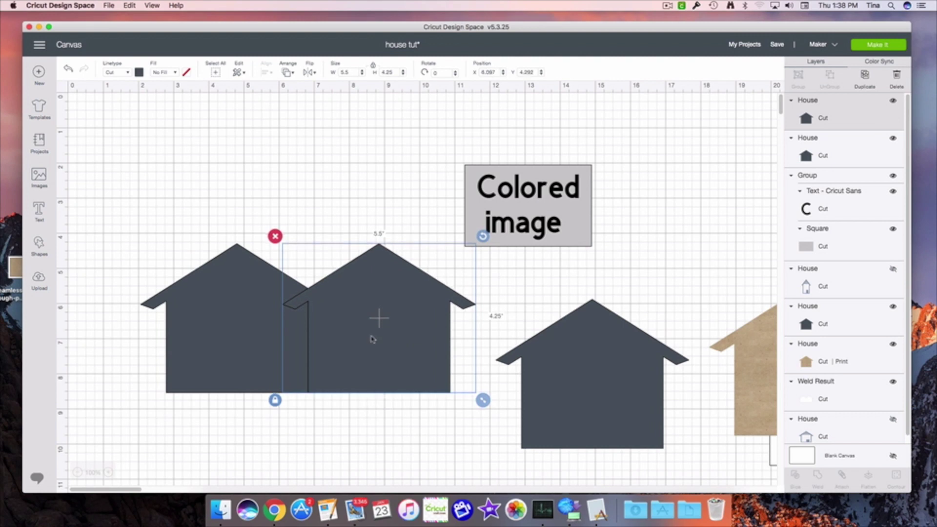
drag(372, 338, 369, 338)
Weld the two overlapping dark houses into a single double-house shape.
click(137, 200)
drag(161, 232, 342, 323)
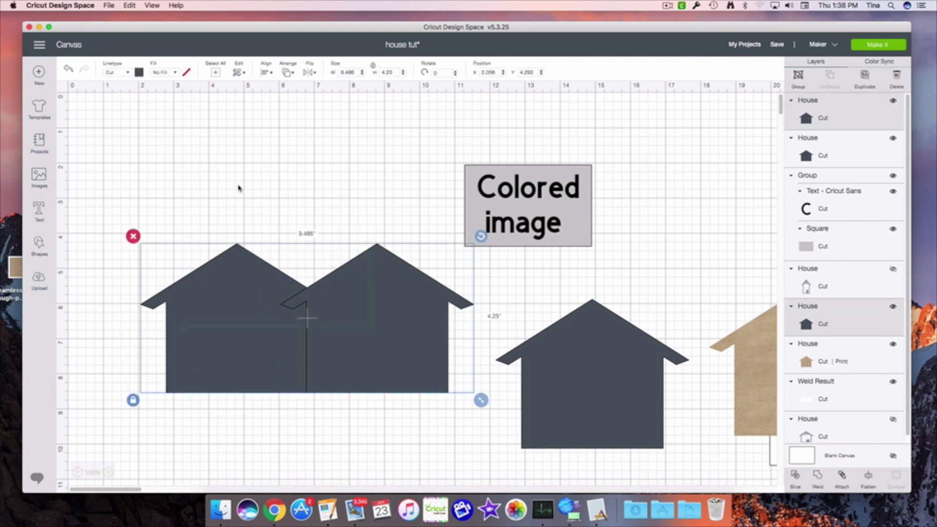
click(817, 486)
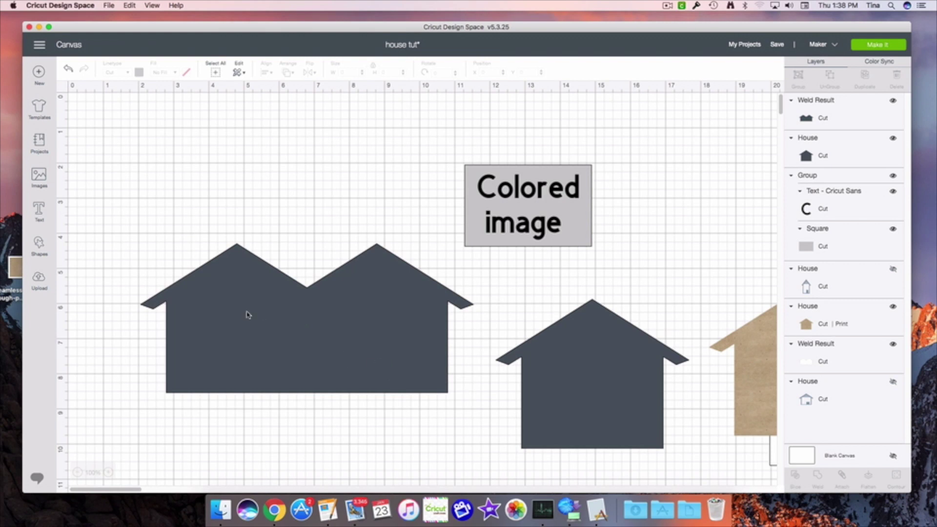
Change the welded double house's material color to white.
click(263, 314)
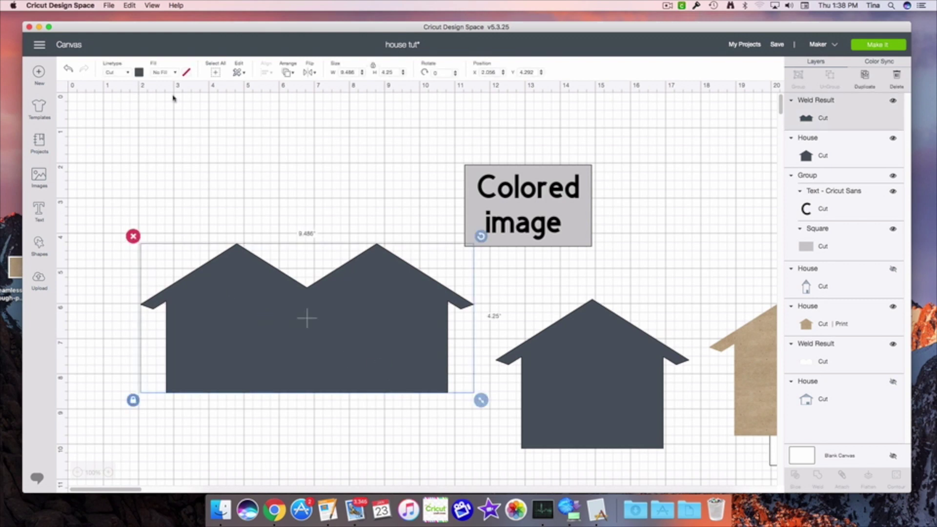
click(139, 72)
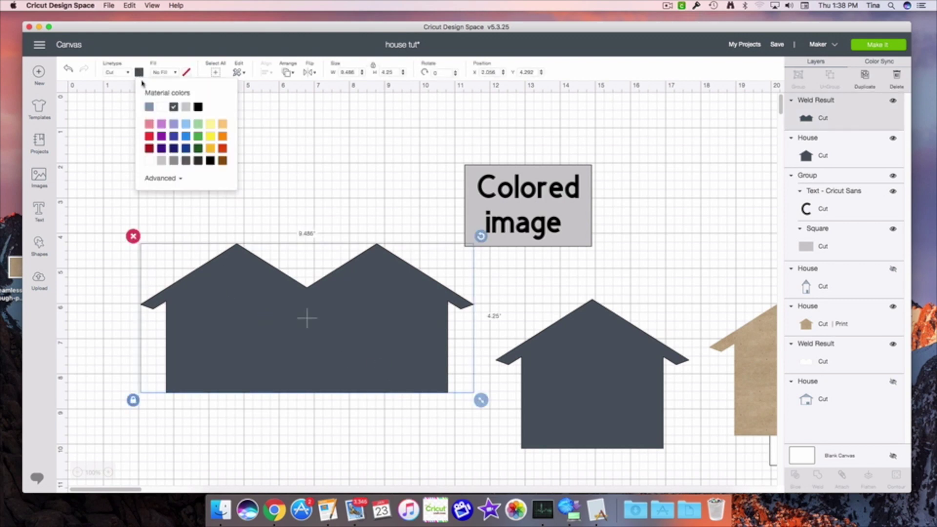
click(160, 107)
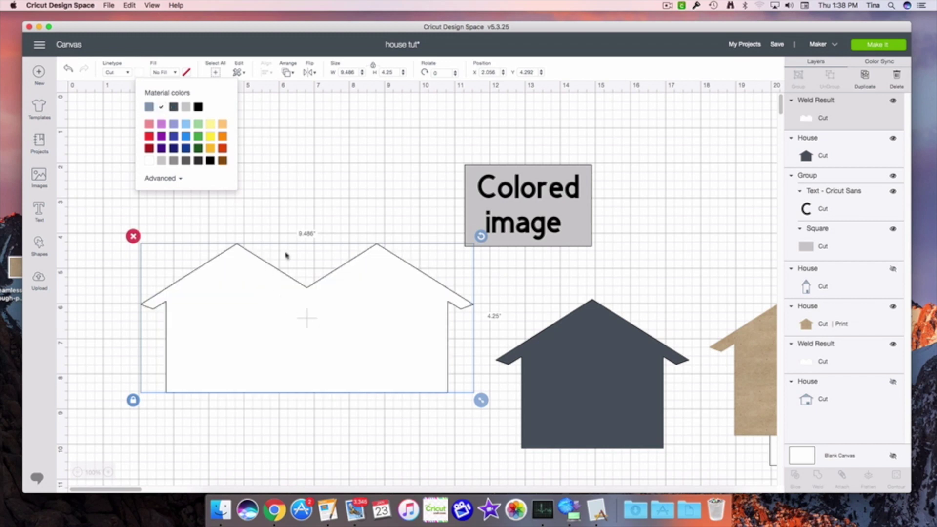
click(295, 218)
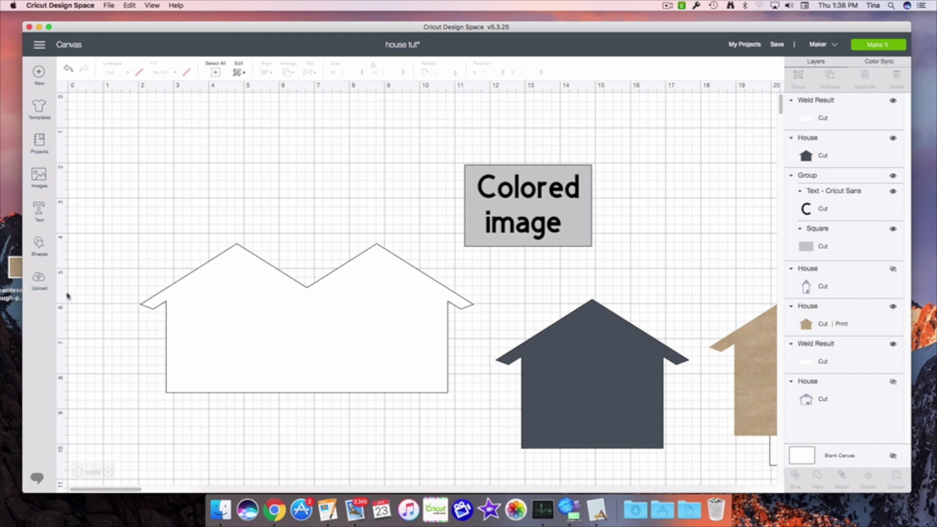
Add a score line and place it along the middle of the white double house, below the roof valley.
click(40, 249)
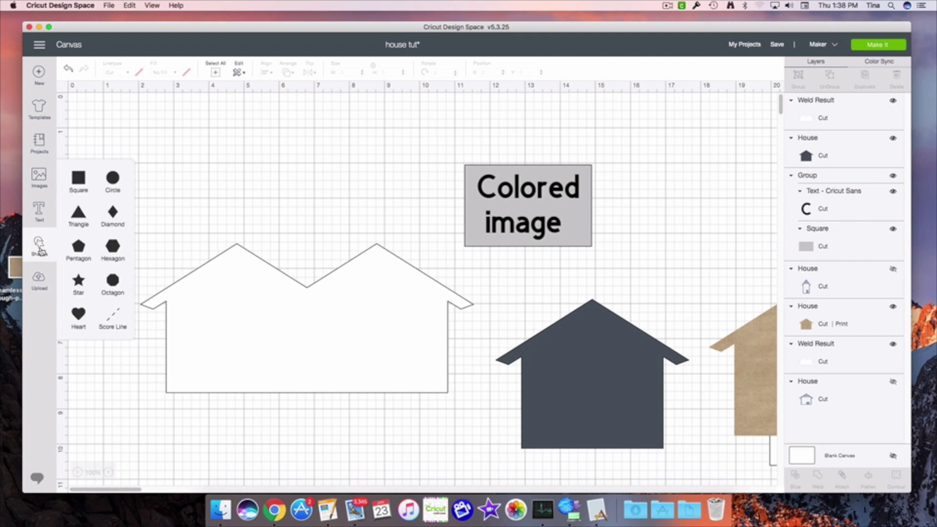
click(114, 322)
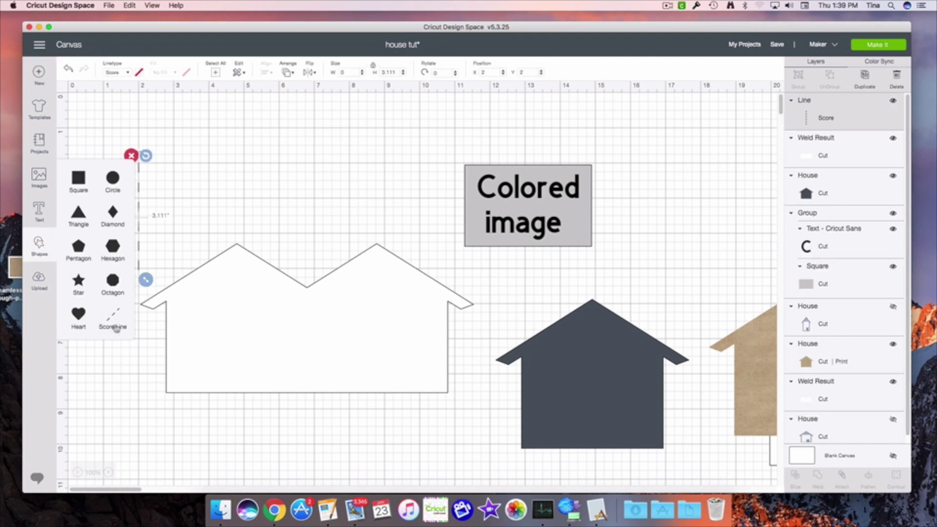
drag(140, 249, 306, 372)
click(307, 299)
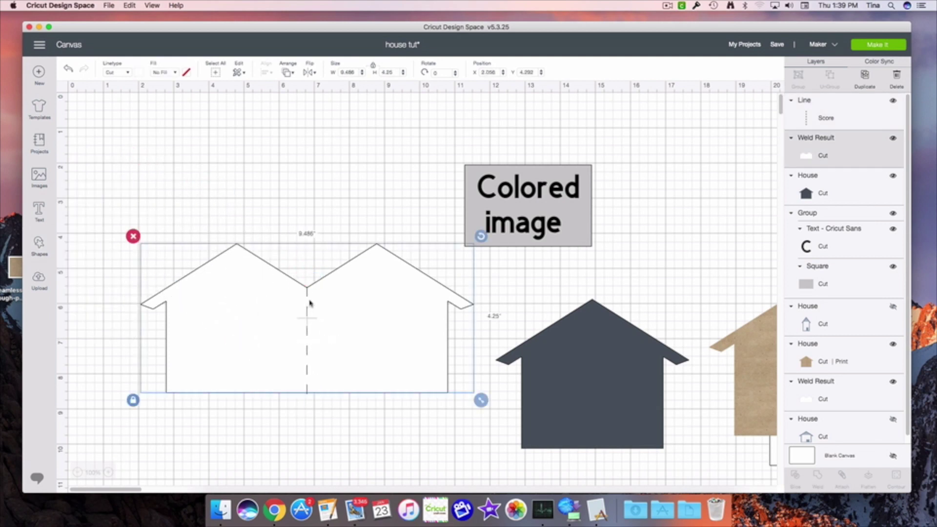
Center the score line on the white double house and align both at their bottom edges.
click(320, 439)
drag(320, 436, 332, 240)
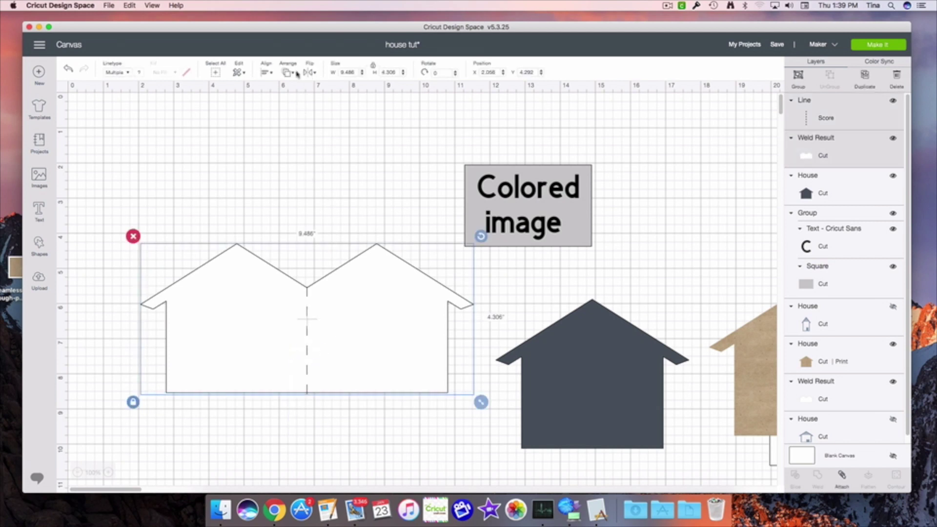
click(266, 73)
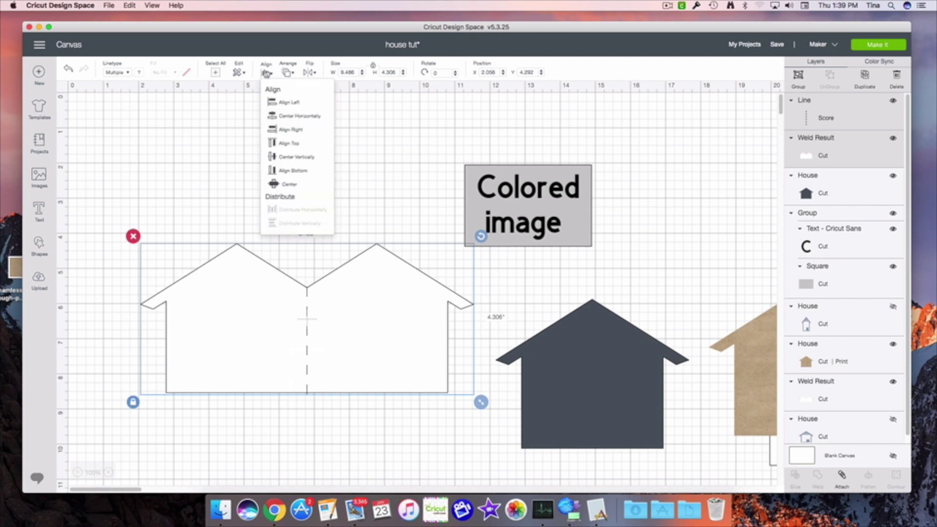
click(290, 184)
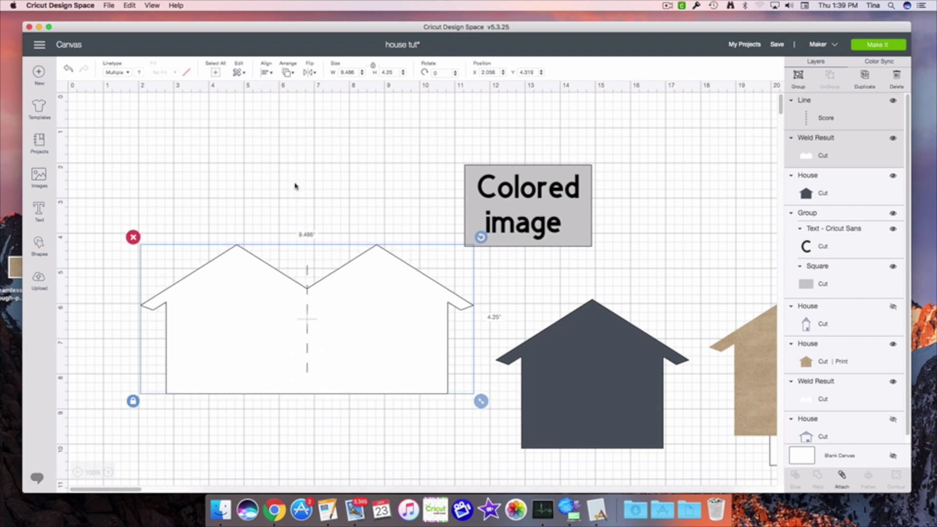
click(267, 73)
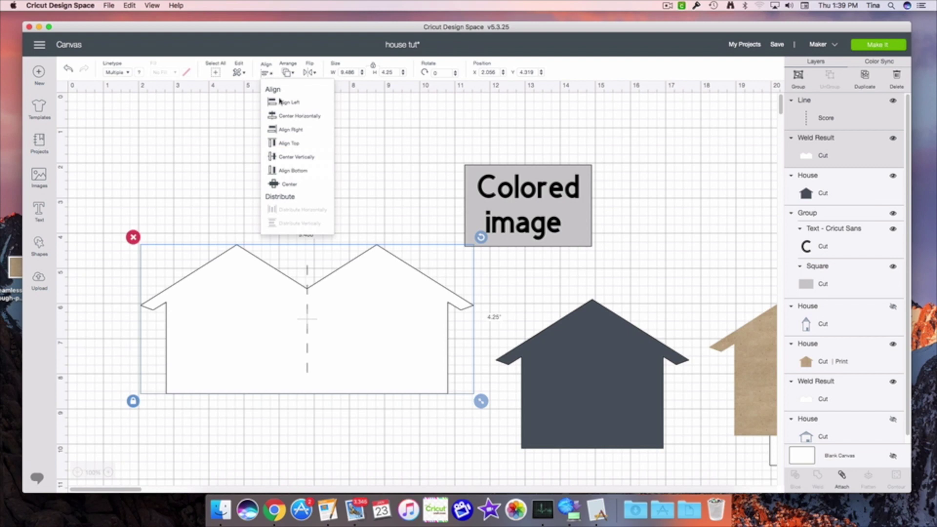
click(293, 171)
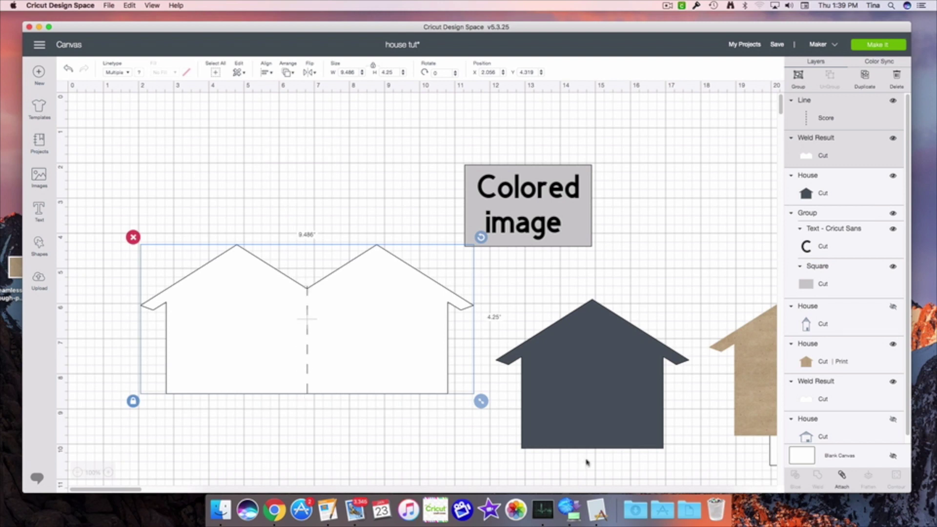
Attach the score line to the double house and move the card base up toward the canvas's upper-left area.
click(842, 485)
drag(366, 355, 309, 263)
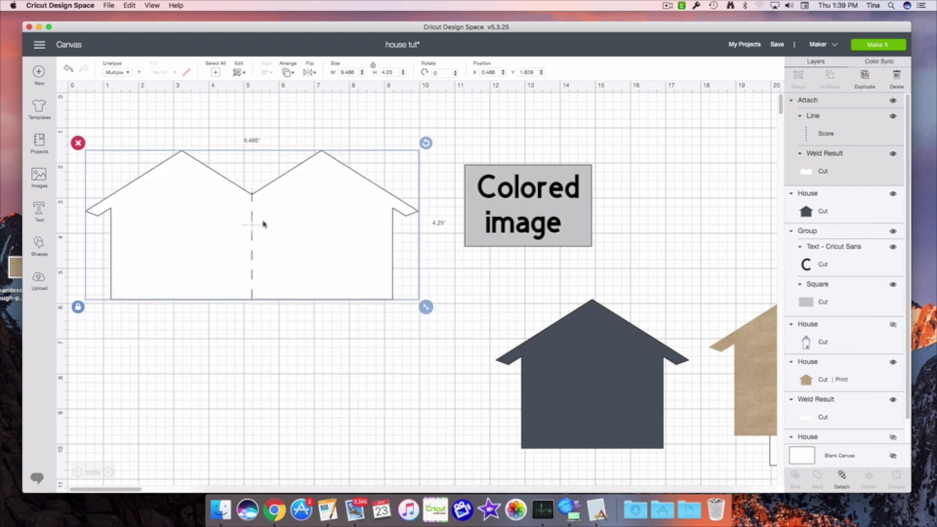
Bring the "Colored image" group to the front and place it on the lower part of the card's right half.
drag(568, 211, 502, 239)
right_click(502, 239)
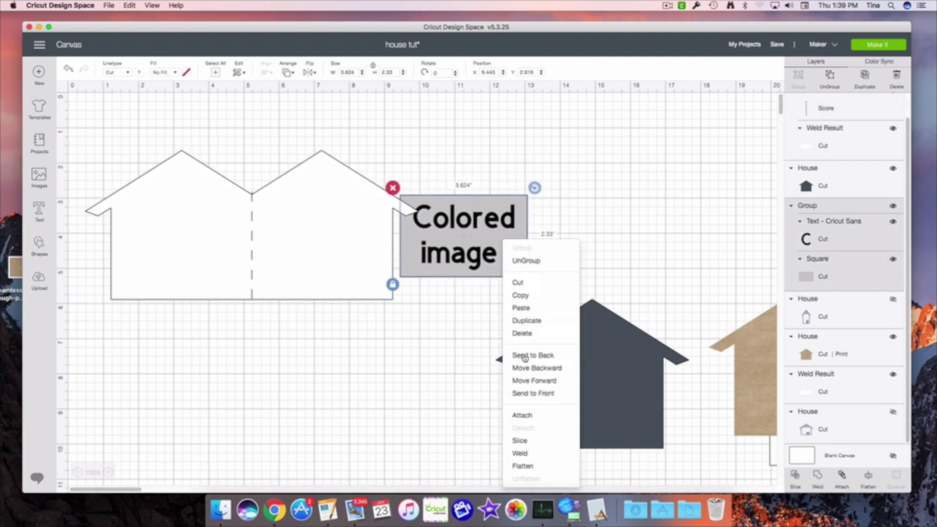
click(529, 393)
drag(493, 261, 361, 278)
Bring the single dark house to the front and lay it over the right half of the card base.
drag(602, 379, 492, 280)
right_click(492, 281)
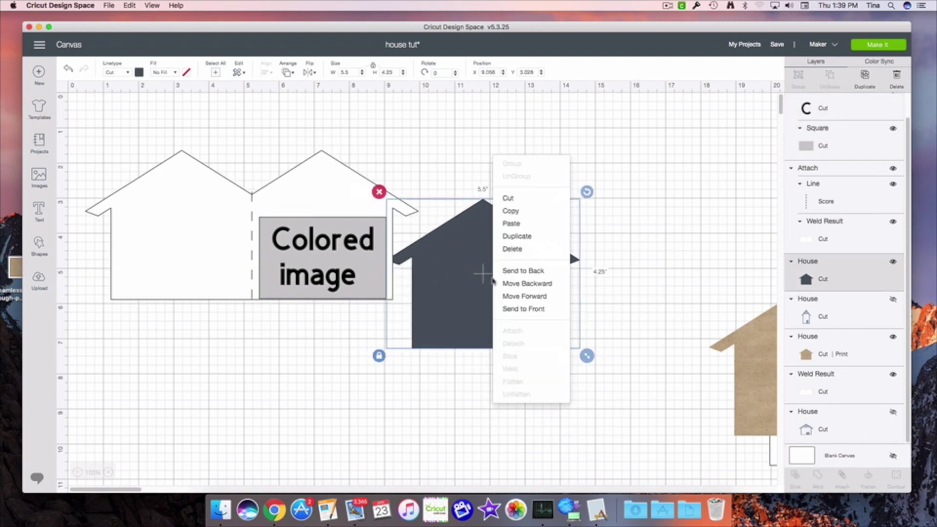
click(518, 309)
drag(479, 307, 337, 247)
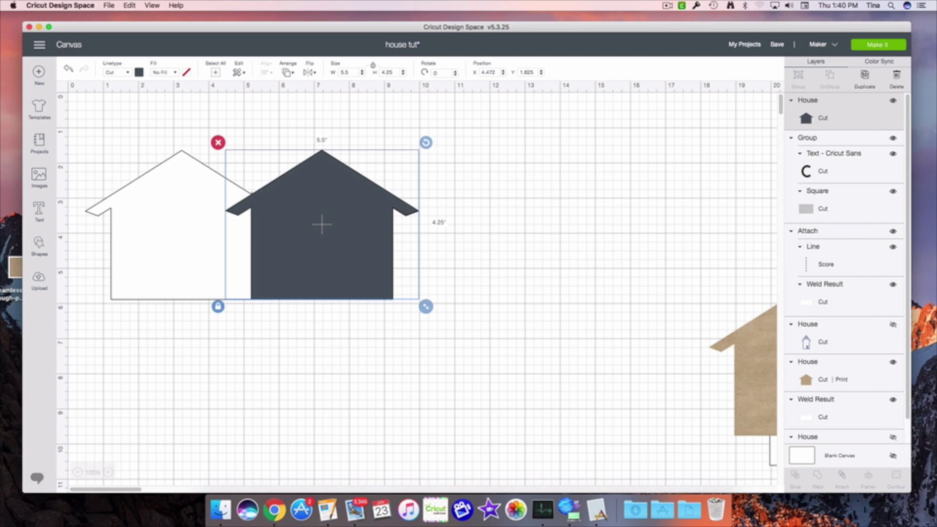
Switch to Preview to examine the closed barn card photo, close it and return to Cricut Design Space.
key(super+Tab)
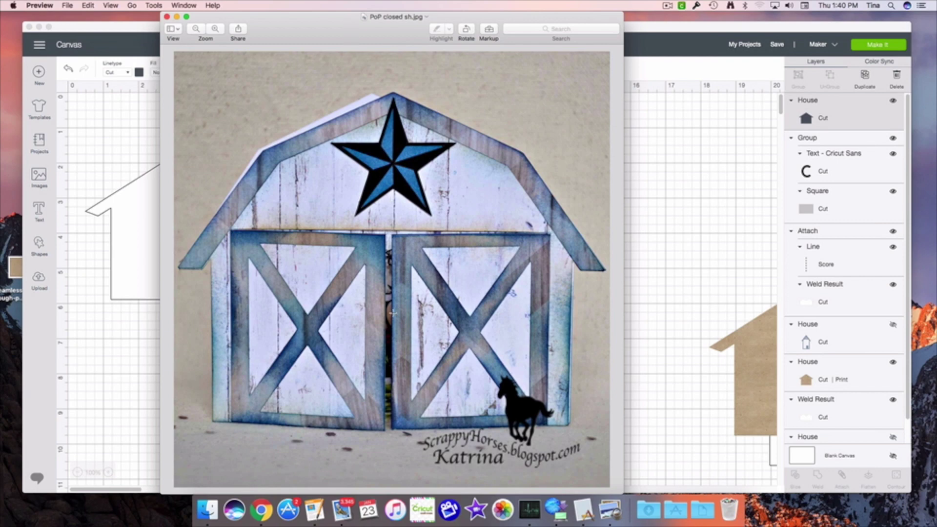
key(cmd+w)
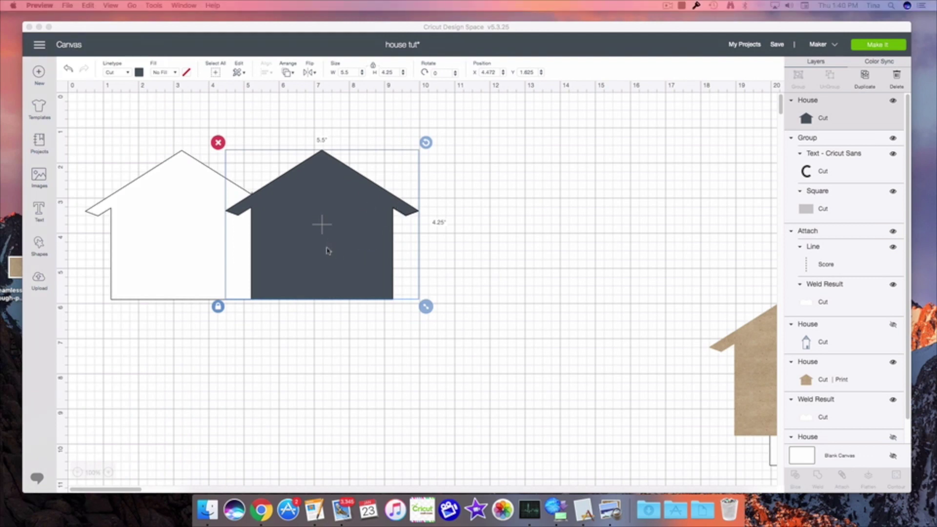
click(332, 249)
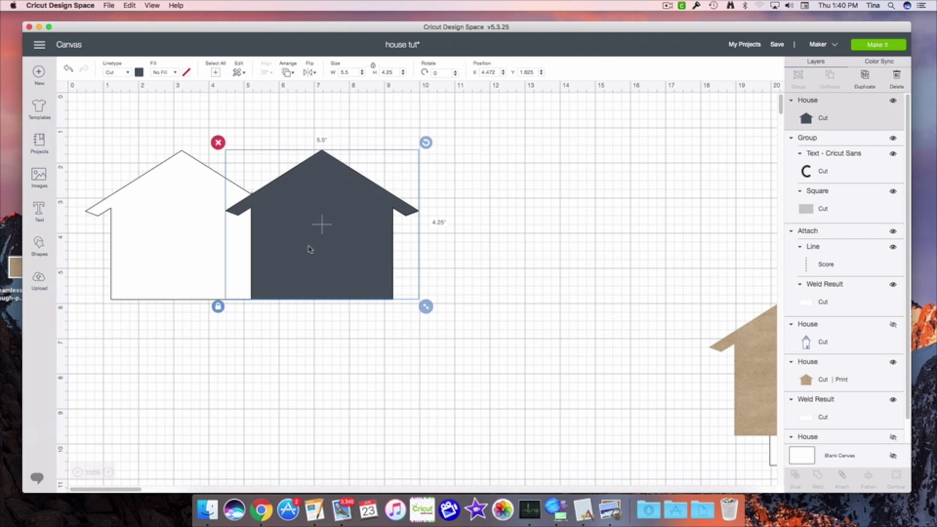
Move the dark house off the card to its right and add a square shape below the card.
drag(310, 247, 566, 248)
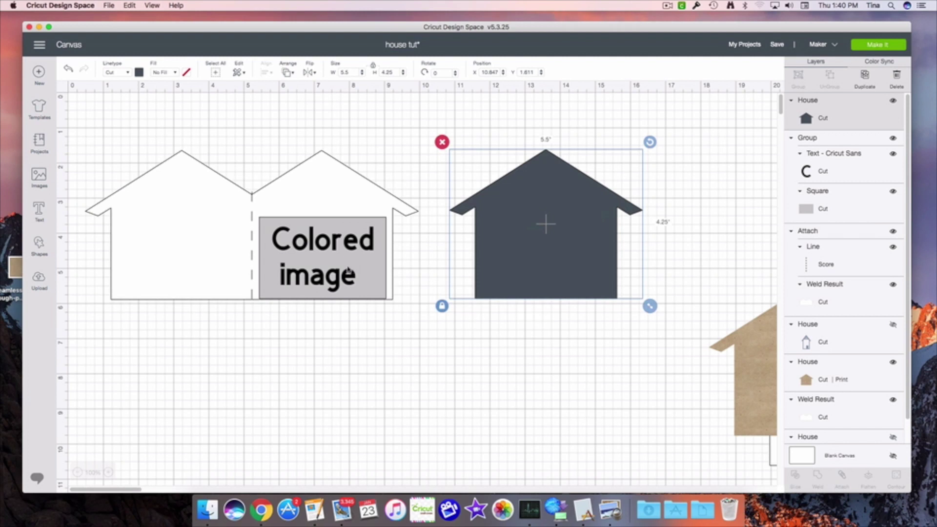
click(40, 252)
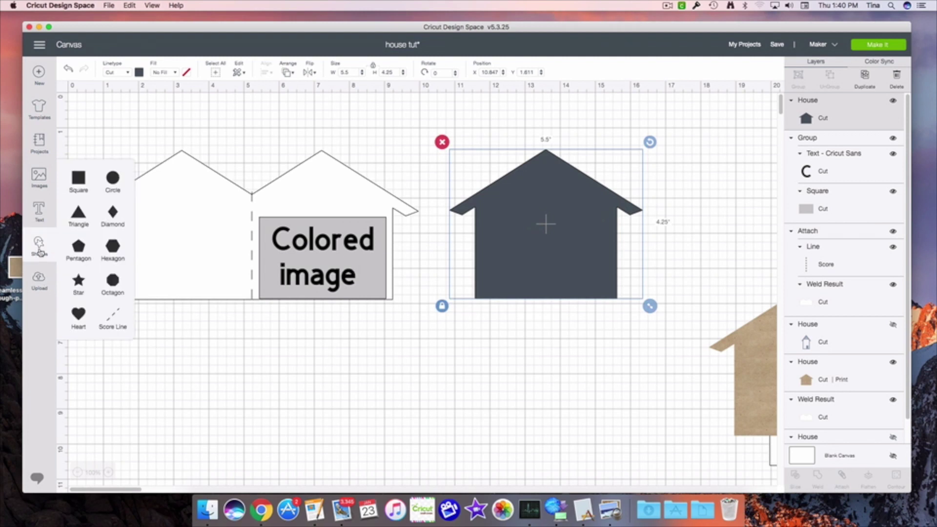
click(78, 180)
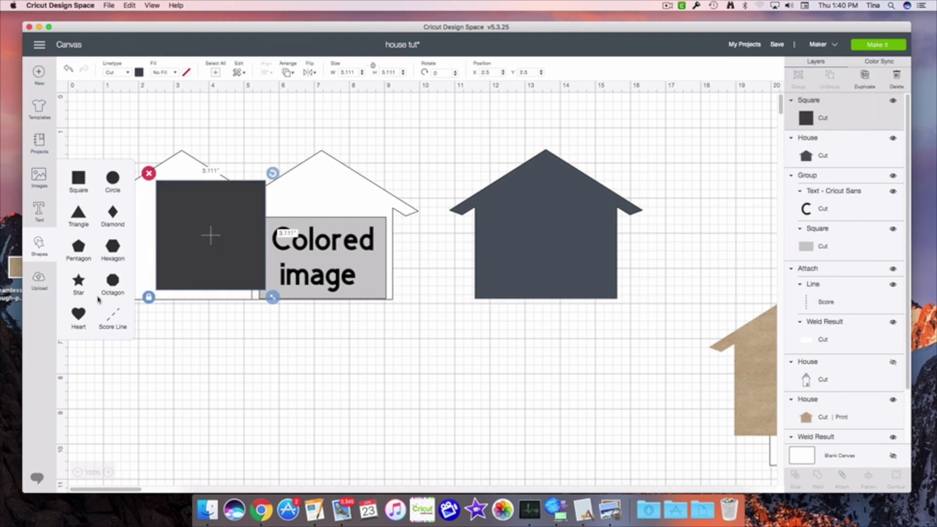
drag(198, 278, 284, 413)
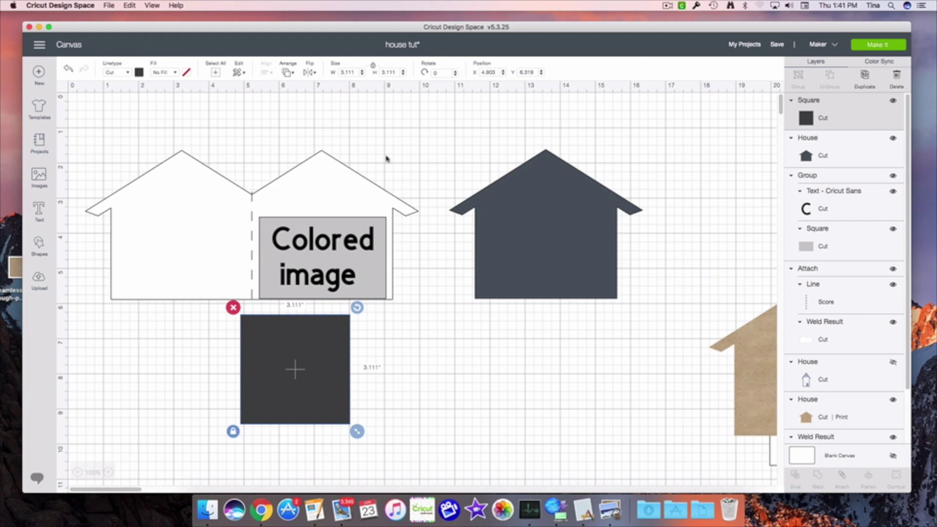
Check the "Colored image" group's size, unlock the new square's proportions and set its width to 3.5 inches.
click(354, 259)
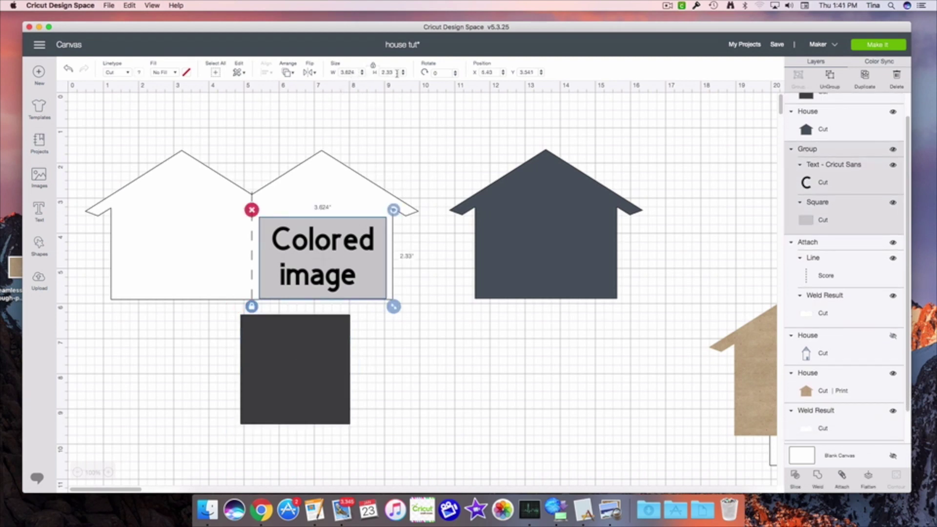
click(319, 360)
click(374, 67)
drag(347, 72, 338, 73)
text(3.5)
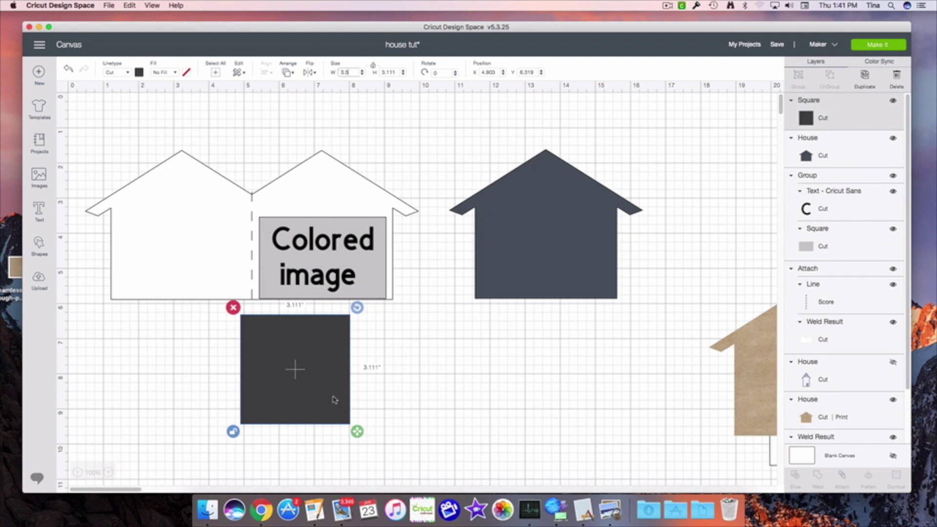
key(Return)
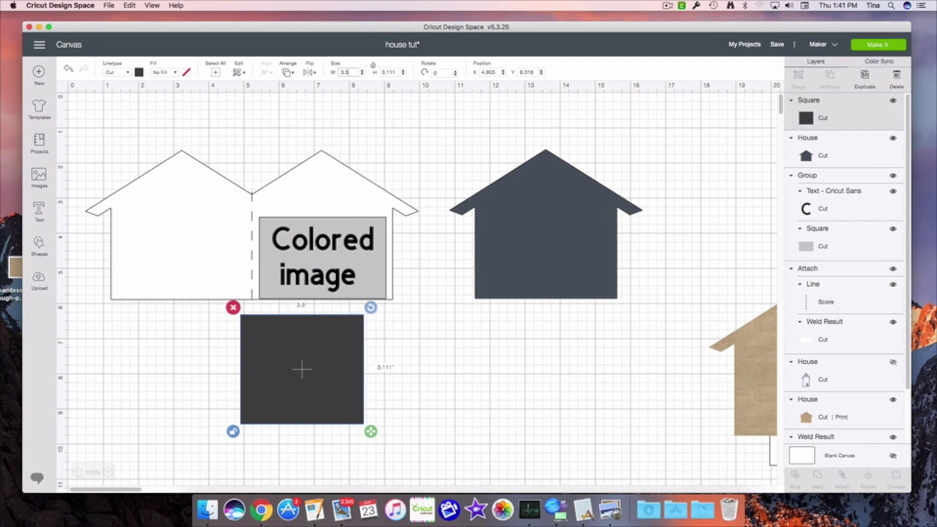
Compare with the "Colored image" group's height and set the dark square's height to 2.25 inches.
click(361, 242)
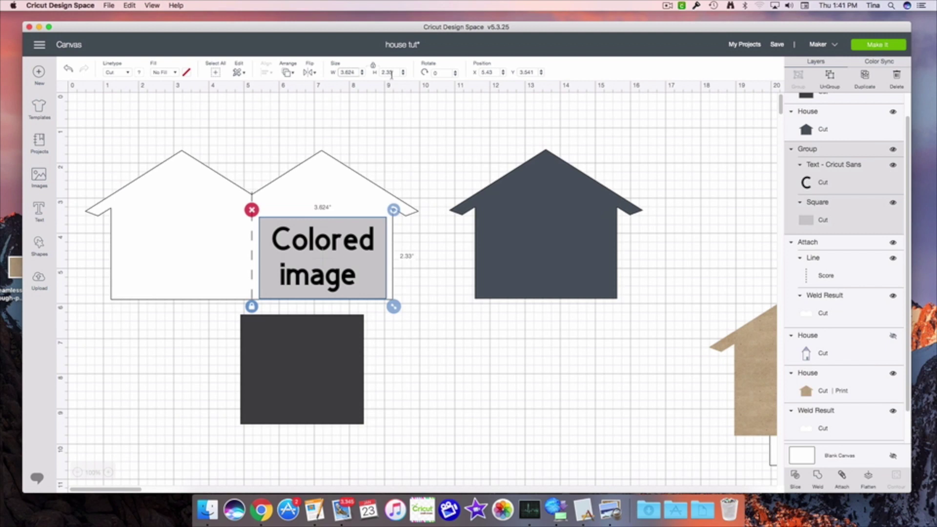
click(340, 370)
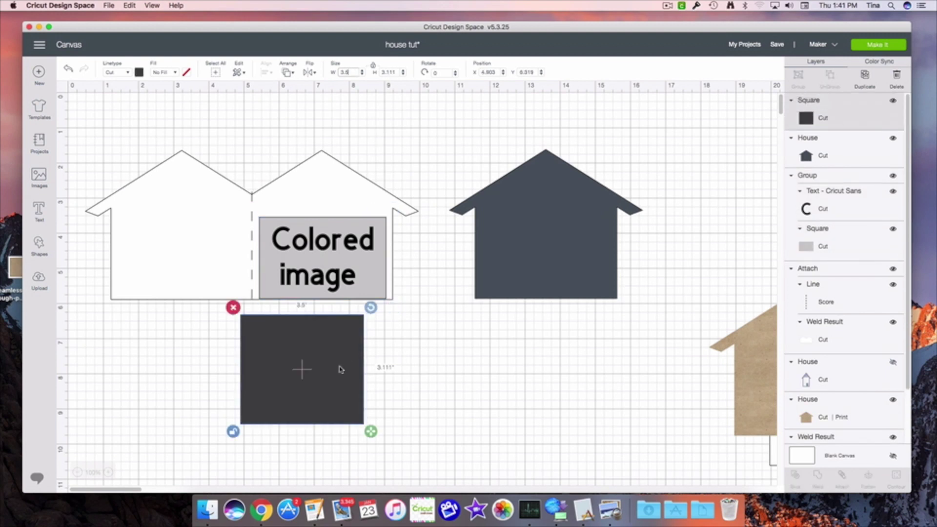
drag(400, 72, 377, 72)
text(2.25)
key(Return)
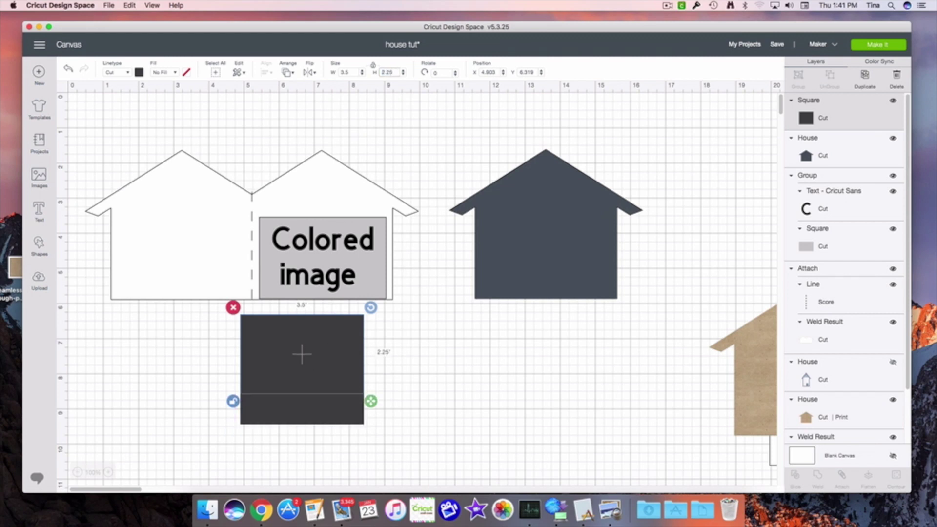
Center the dark rectangle over the "Colored image" panel and move the single dark house down into empty space.
drag(293, 384, 314, 287)
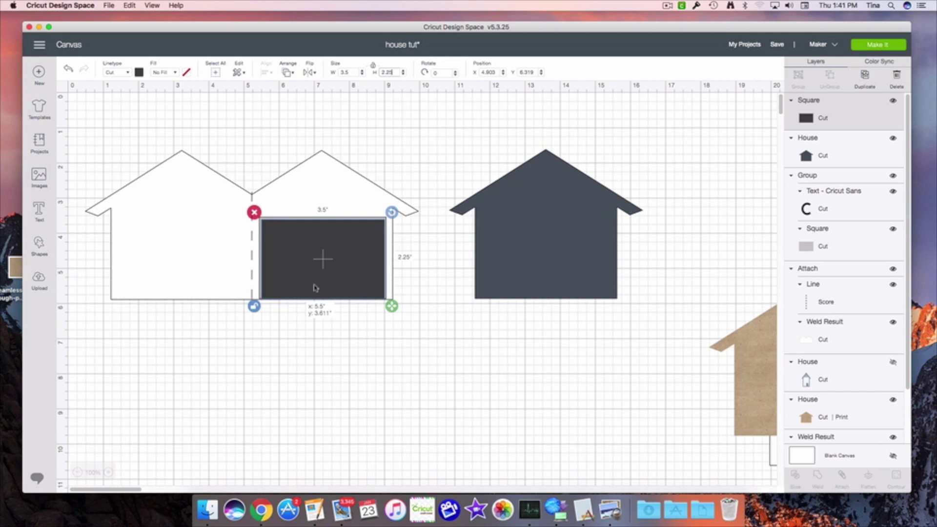
drag(315, 287, 315, 288)
click(568, 260)
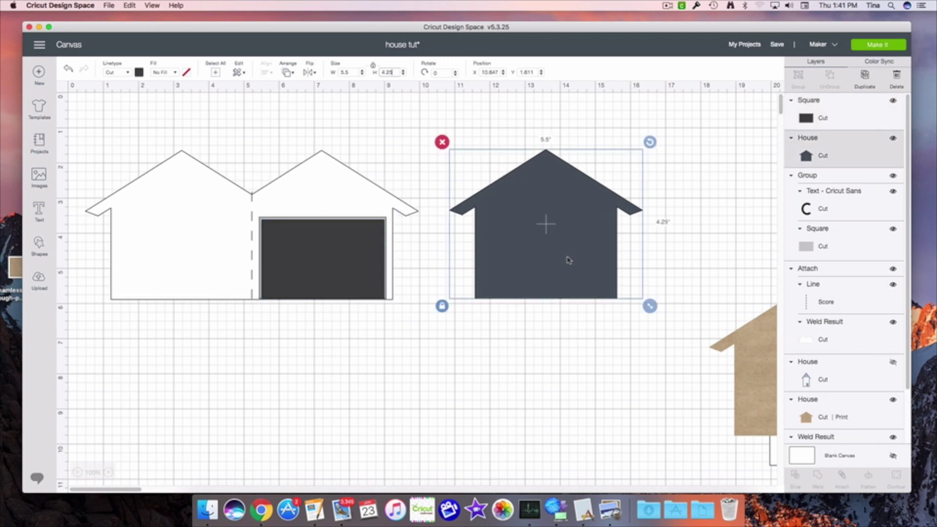
drag(568, 260, 528, 369)
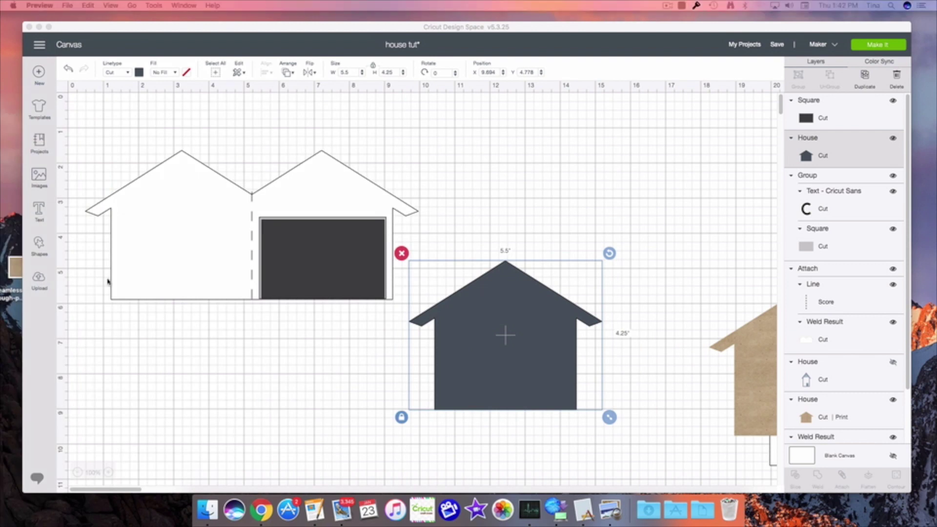
Change the single house's fill to Print and apply the plain brown kraft-paper pattern.
click(539, 362)
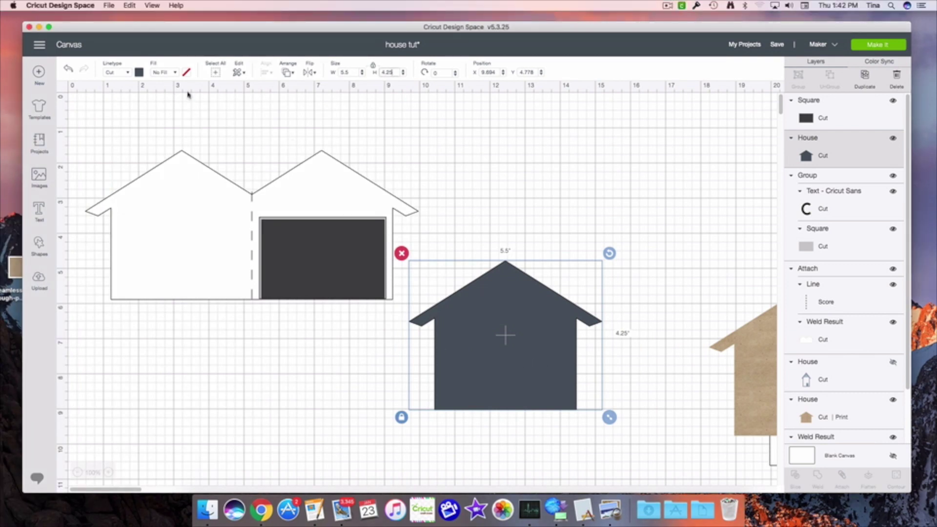
click(174, 73)
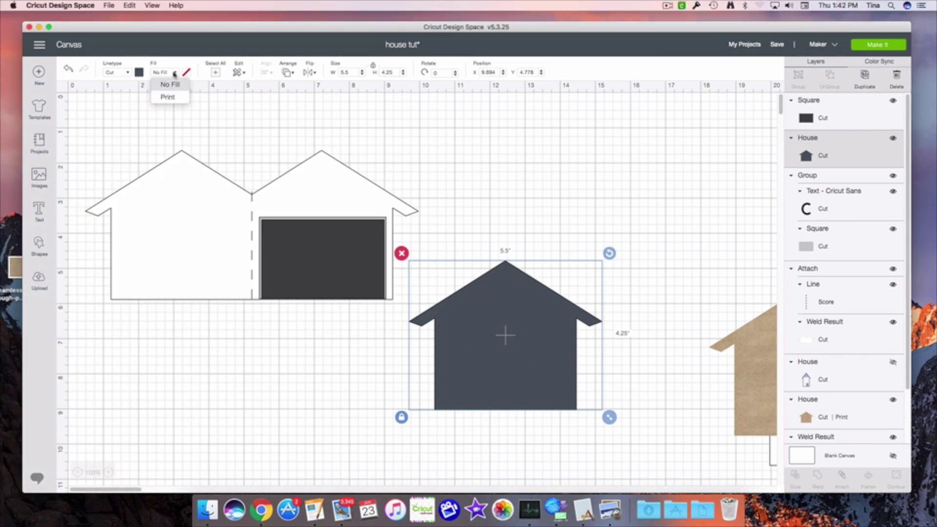
click(180, 101)
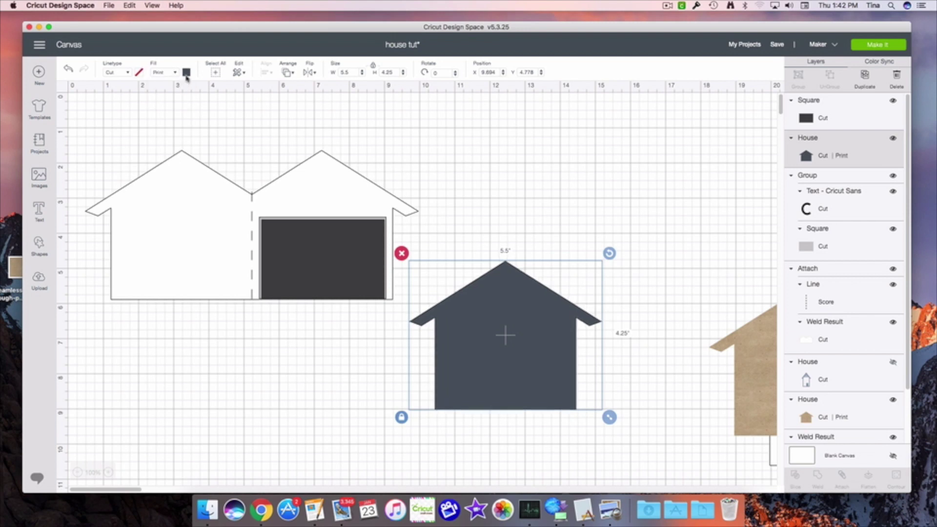
click(186, 72)
click(213, 109)
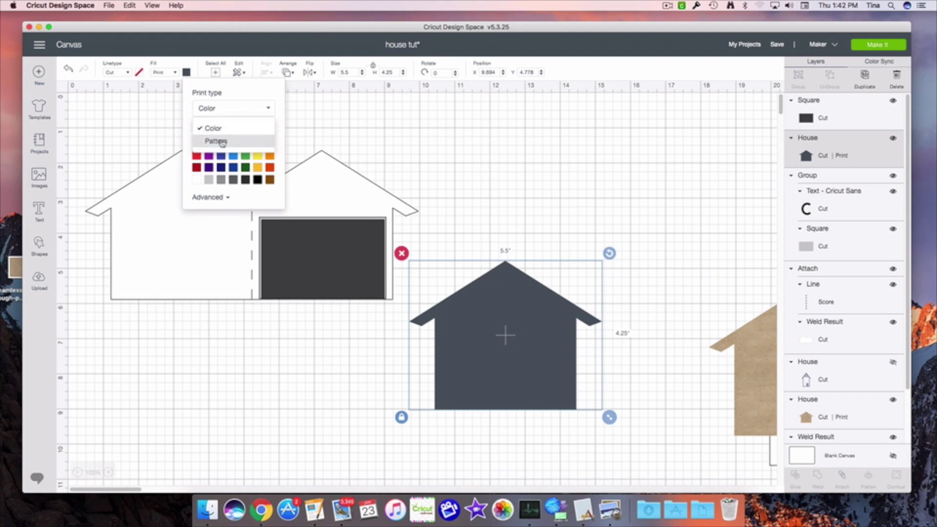
click(216, 141)
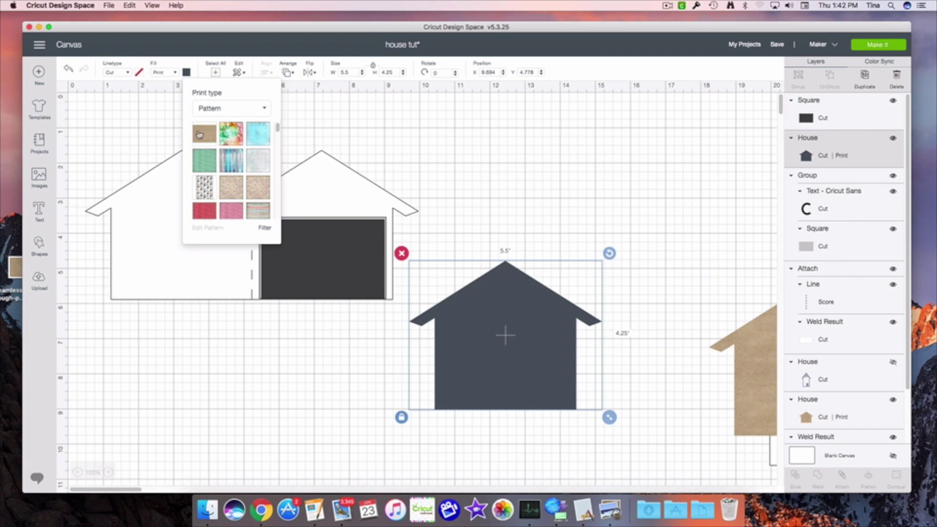
click(202, 137)
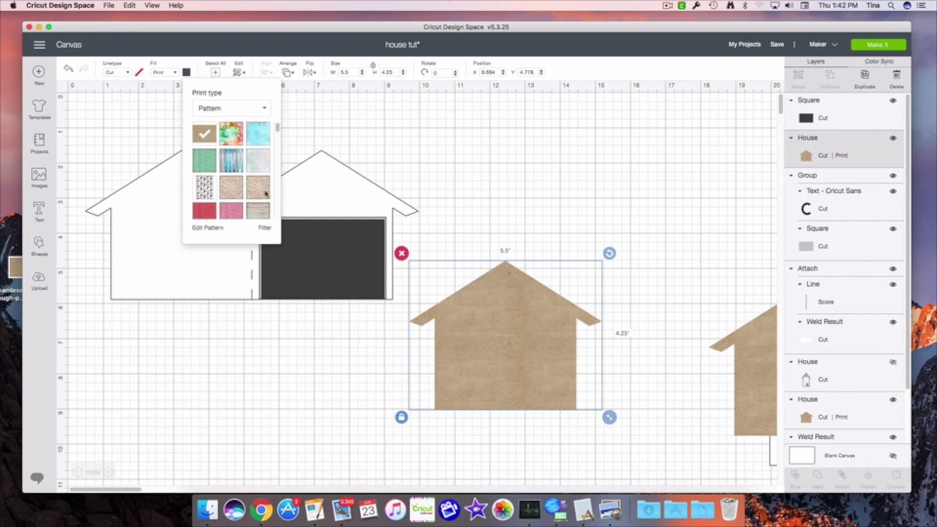
Set the house's pattern scale to 132 and move the house up beside the folded card.
click(209, 227)
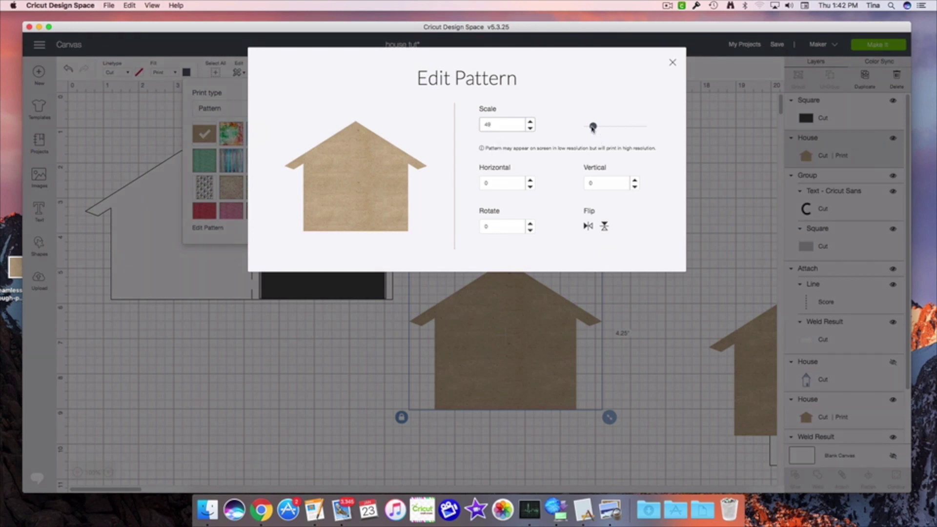
mouse_move(593, 127)
mouse_down()
mouse_move(624, 129)
mouse_move(588, 130)
mouse_move(604, 132)
mouse_up()
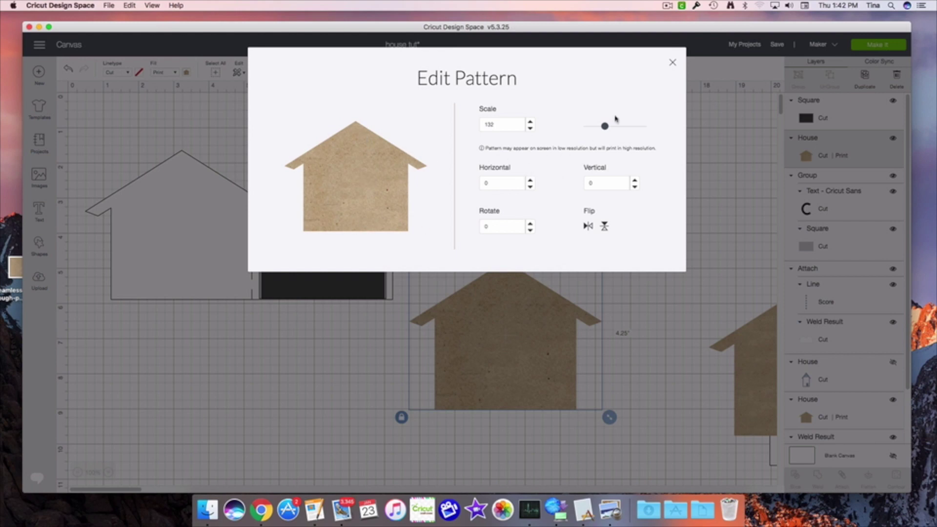
click(672, 62)
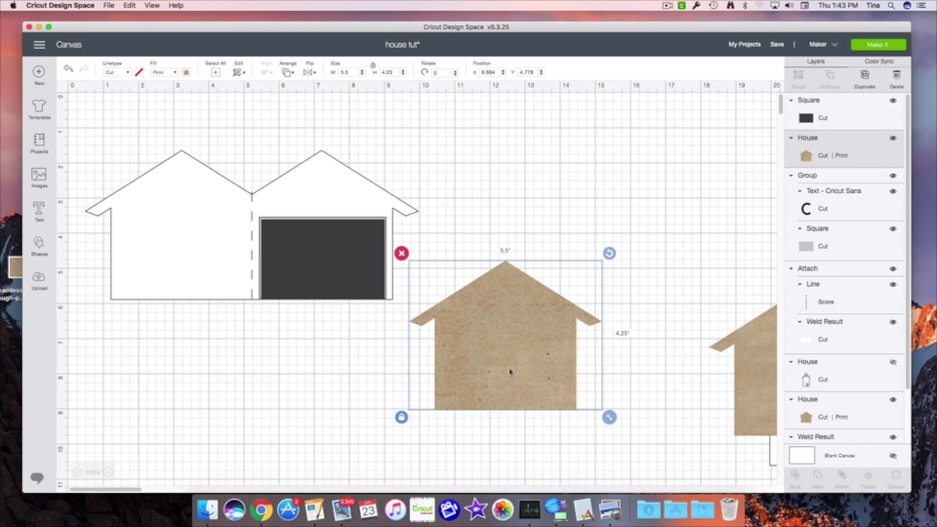
drag(515, 358, 547, 250)
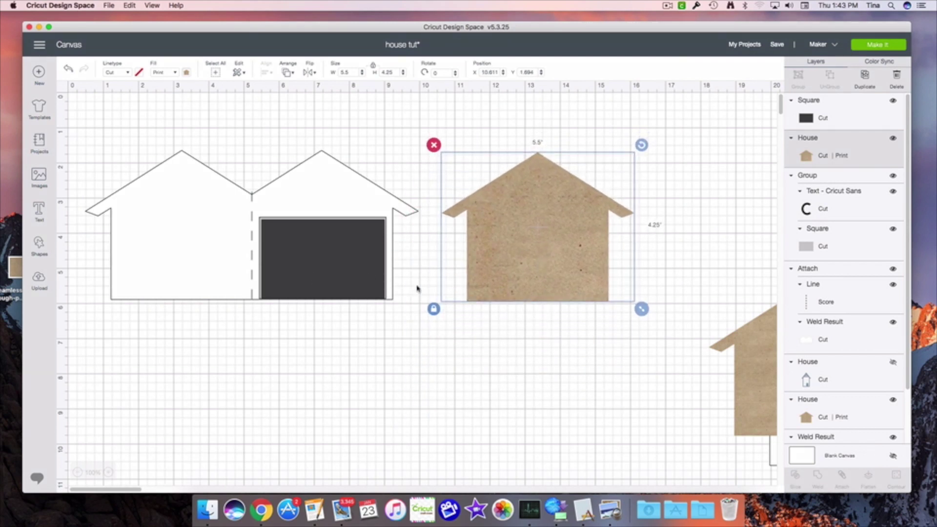
Move the dark rectangle below the card and add a score line to the rectangle's left.
drag(345, 274, 318, 415)
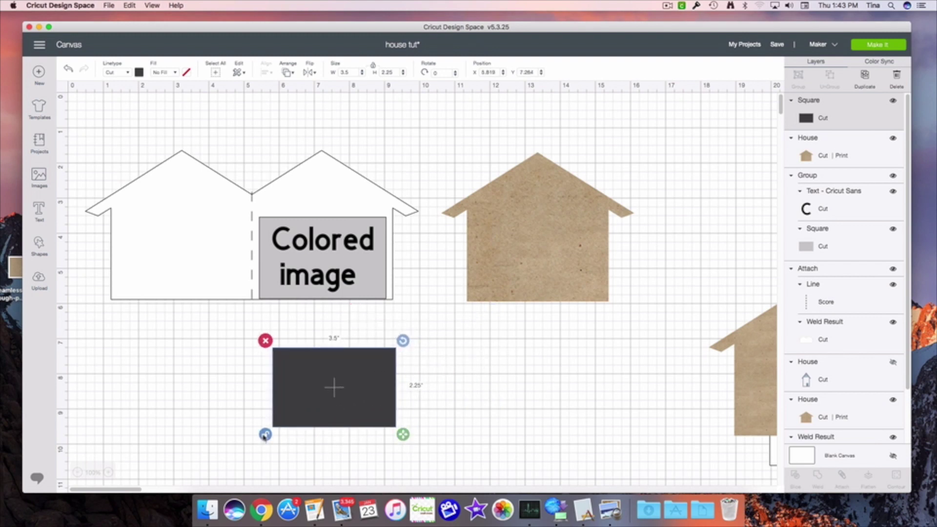
click(39, 246)
click(117, 315)
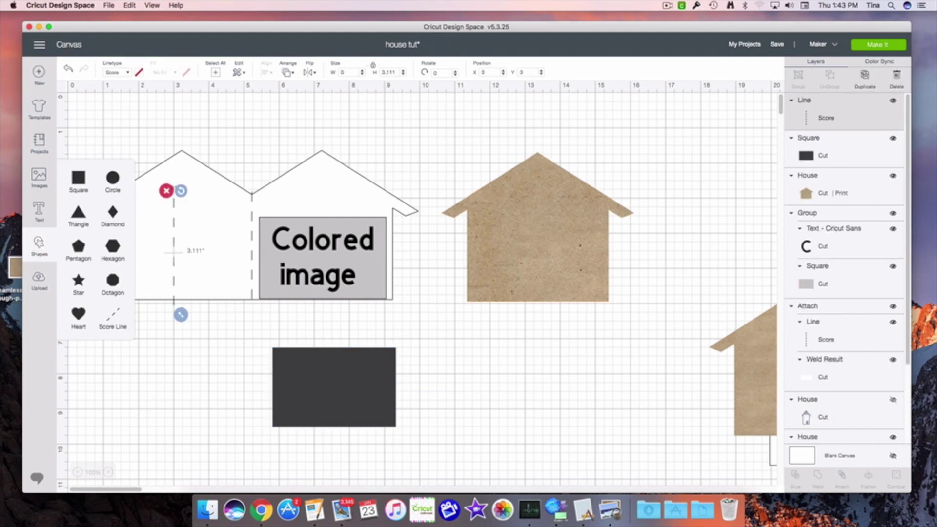
drag(174, 282, 186, 415)
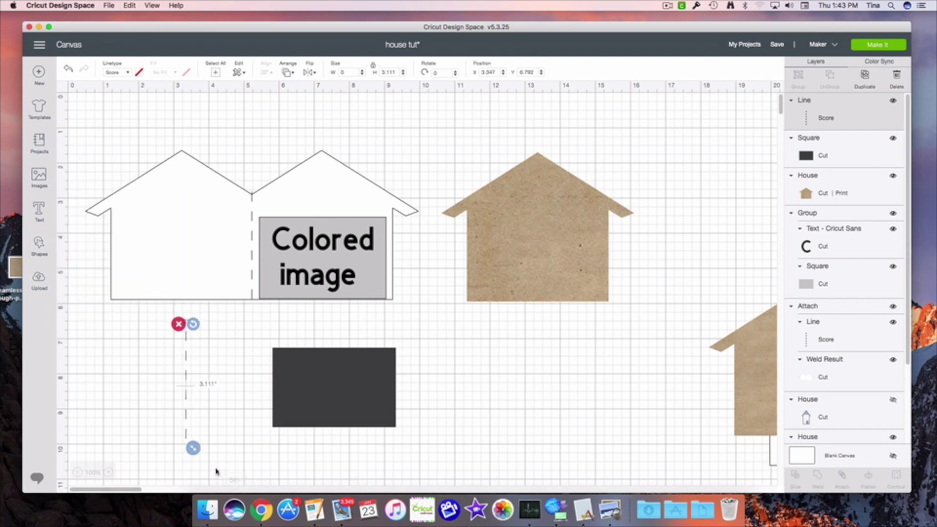
Check the dark rectangle's height and set the new score line's height to 2.25 inches.
drag(193, 450, 194, 436)
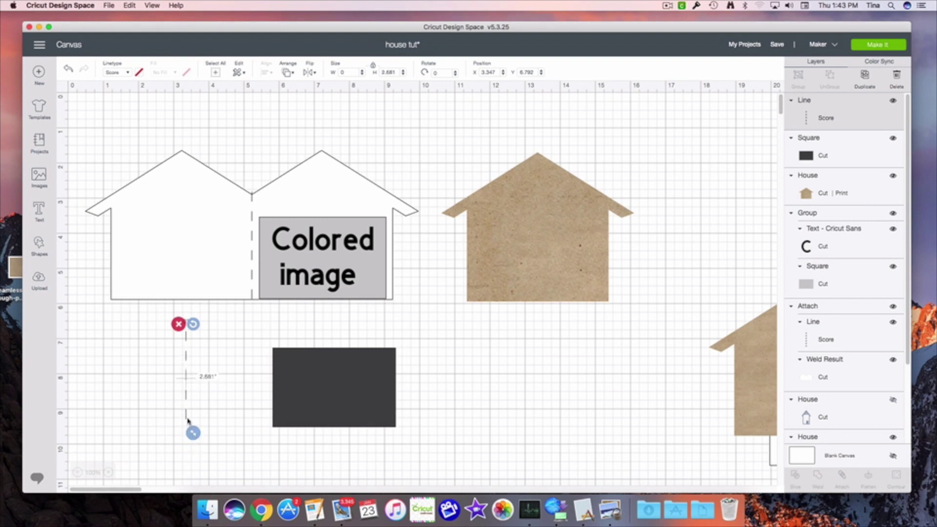
drag(193, 432, 193, 446)
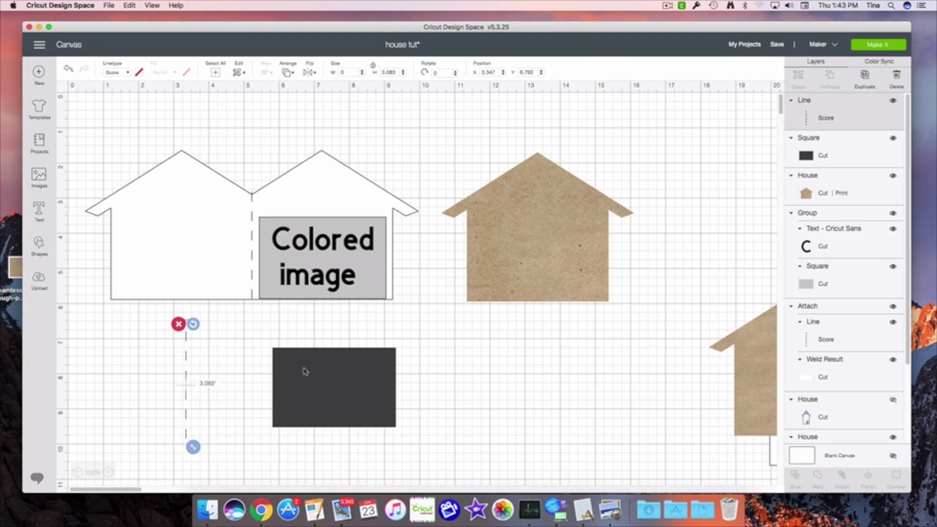
click(303, 400)
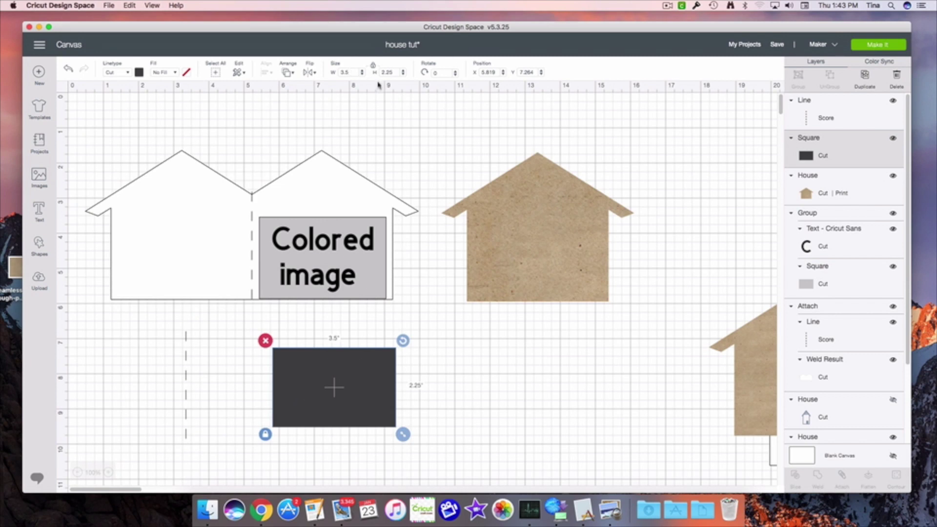
click(186, 405)
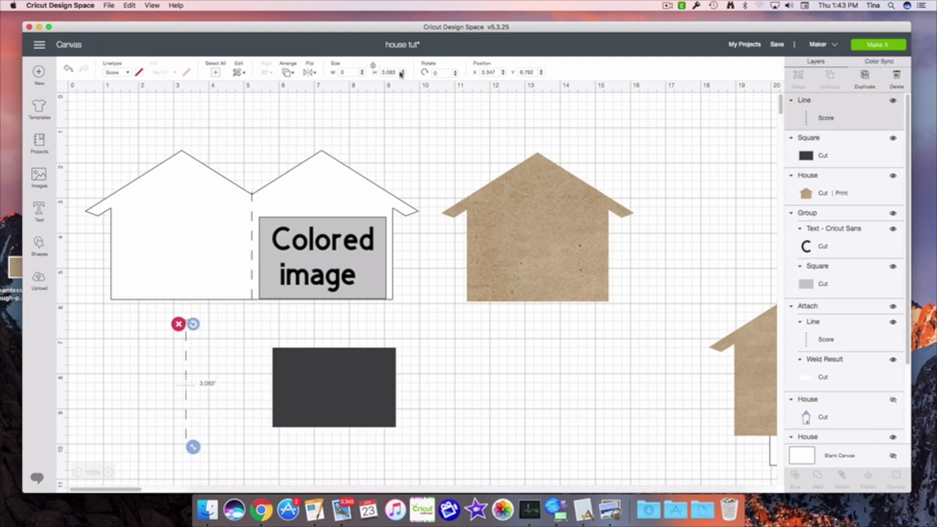
drag(392, 72, 380, 72)
text(2.25)
key(Return)
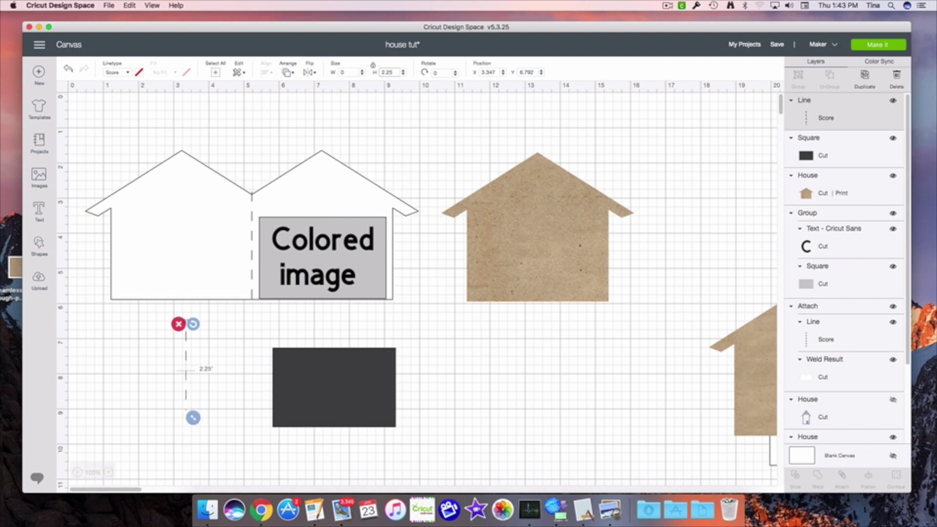
Duplicate the score line twice and place the three lines on the dark rectangle's left edge, right edge and middle.
drag(186, 399, 201, 406)
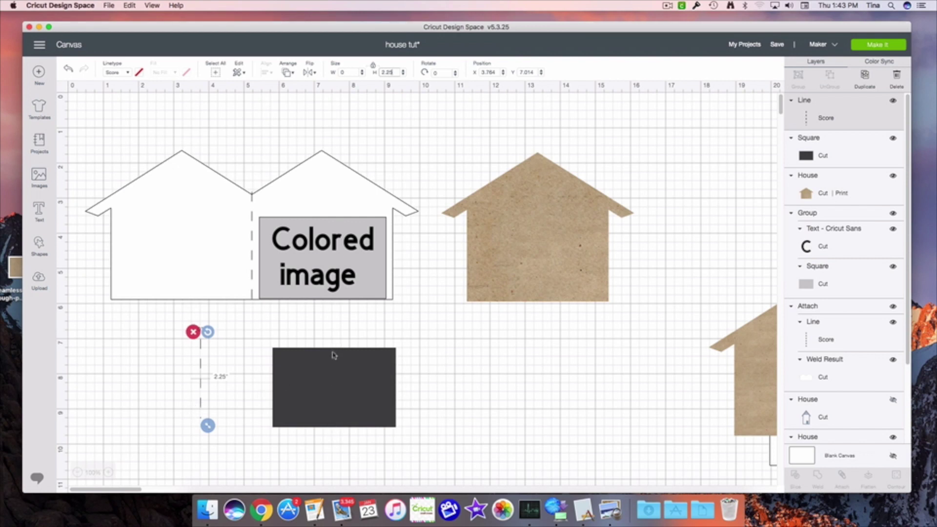
mouse_move(200, 408)
mouse_down()
mouse_move(184, 402)
mouse_move(208, 410)
mouse_up()
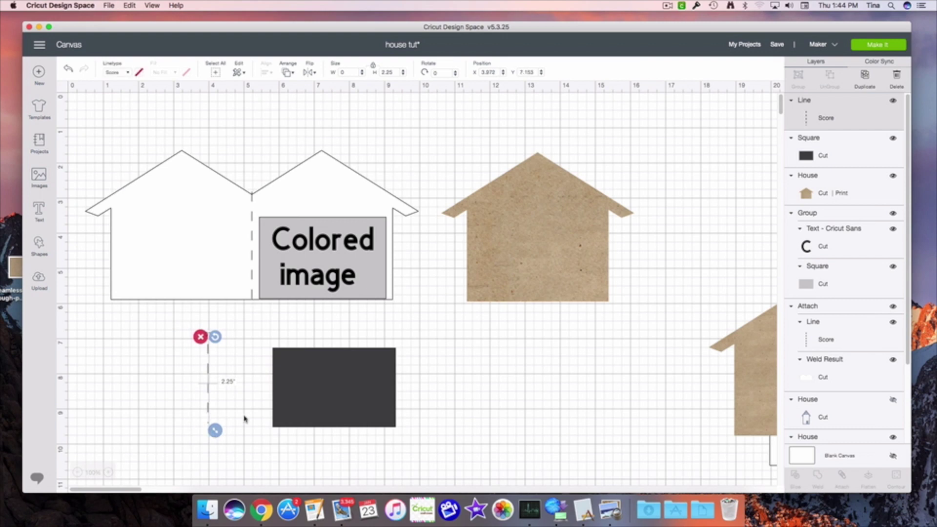
key(super+d)
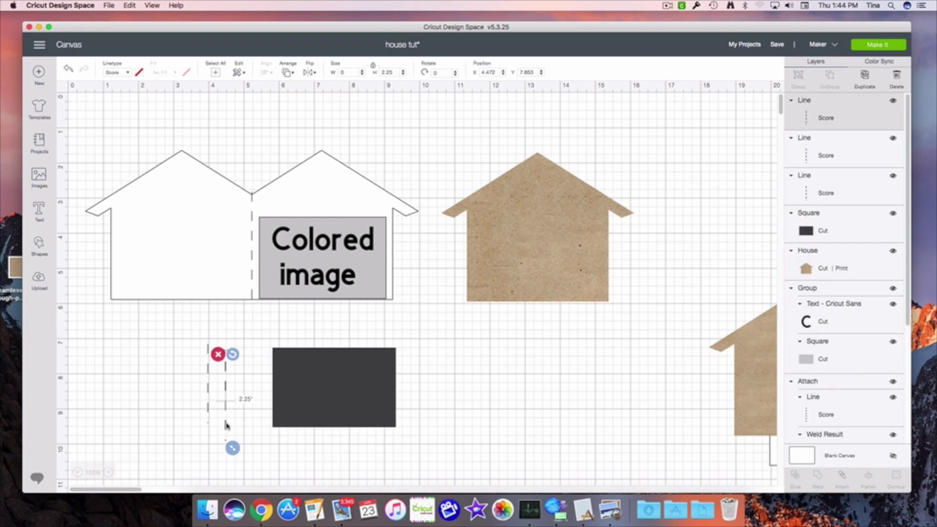
drag(225, 426, 395, 415)
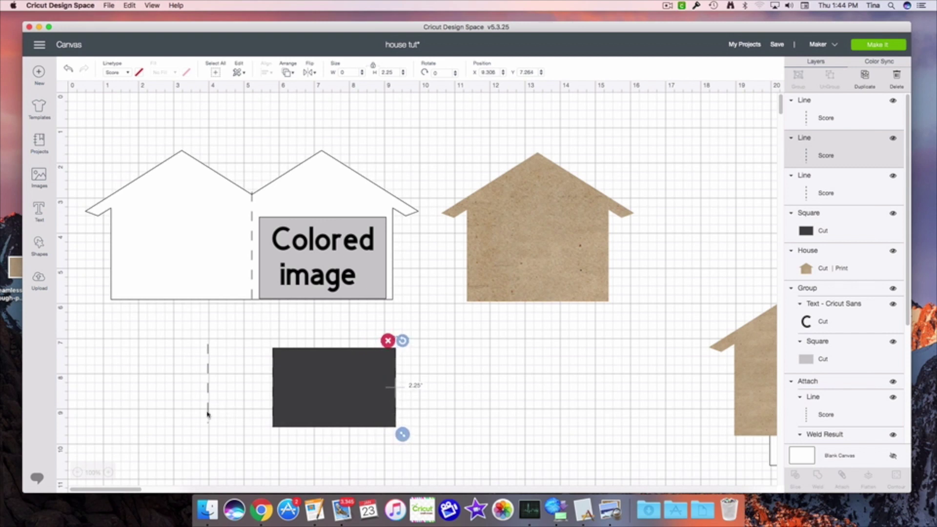
drag(207, 413, 335, 418)
Center the middle score line on the dark rectangle using Align Center.
click(356, 335)
drag(323, 331, 347, 361)
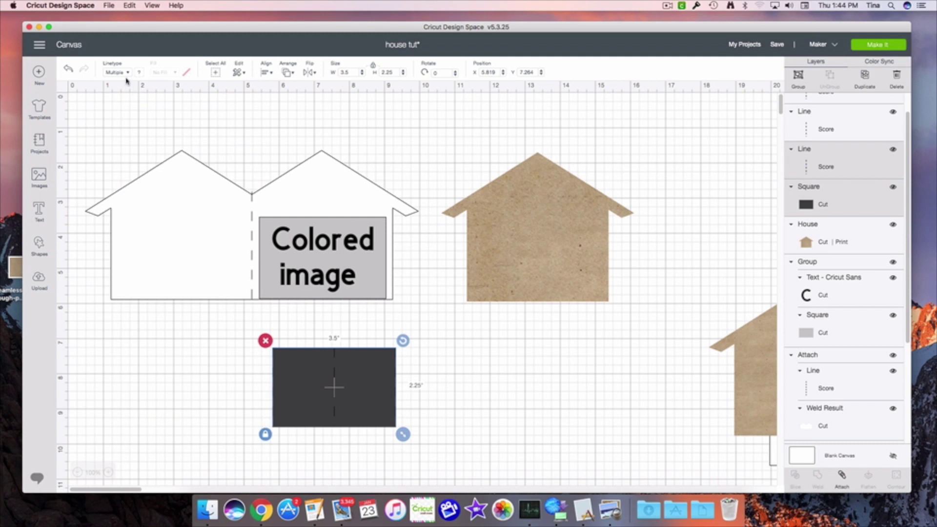
click(266, 73)
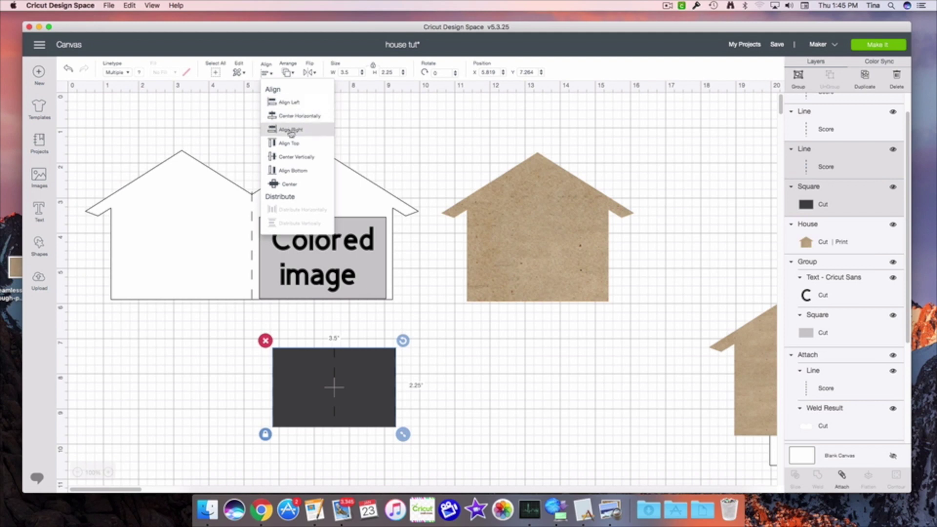
click(292, 184)
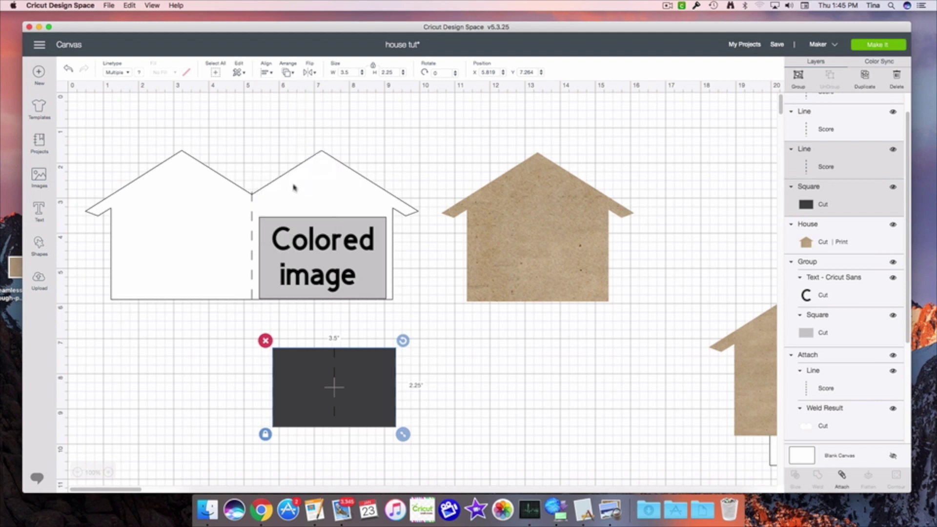
click(484, 404)
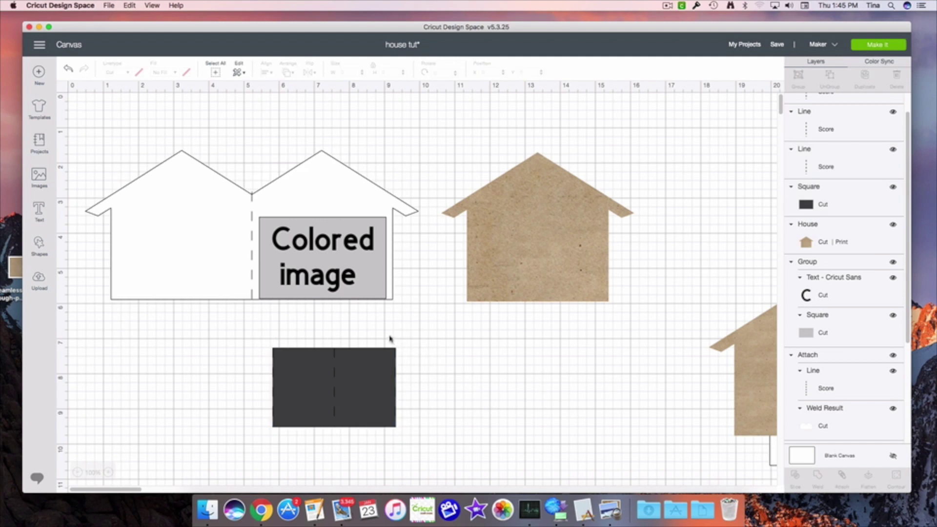
Align the right score line with the dark rectangle's right edge.
drag(393, 342, 406, 369)
drag(406, 369, 406, 368)
click(264, 73)
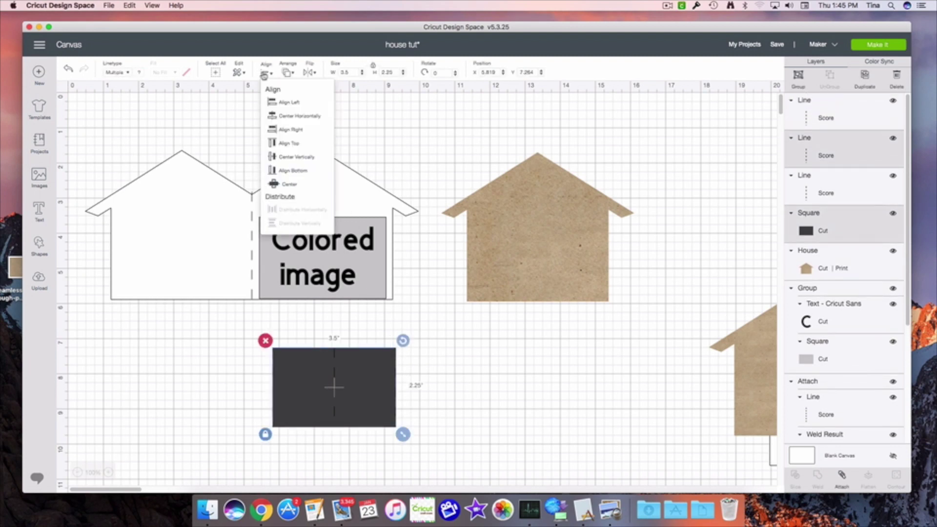
click(304, 132)
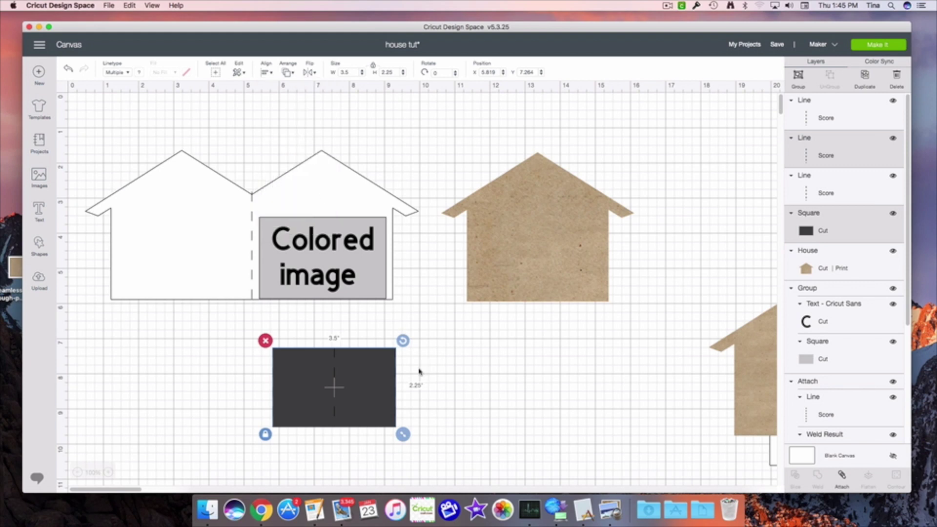
click(241, 361)
Align the left score line with the dark rectangle's left edge.
drag(255, 327, 284, 385)
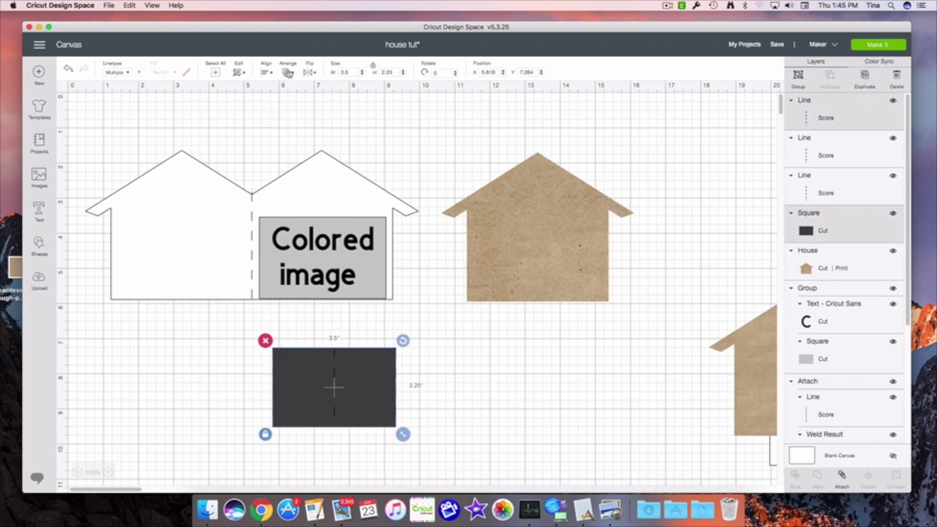
click(266, 73)
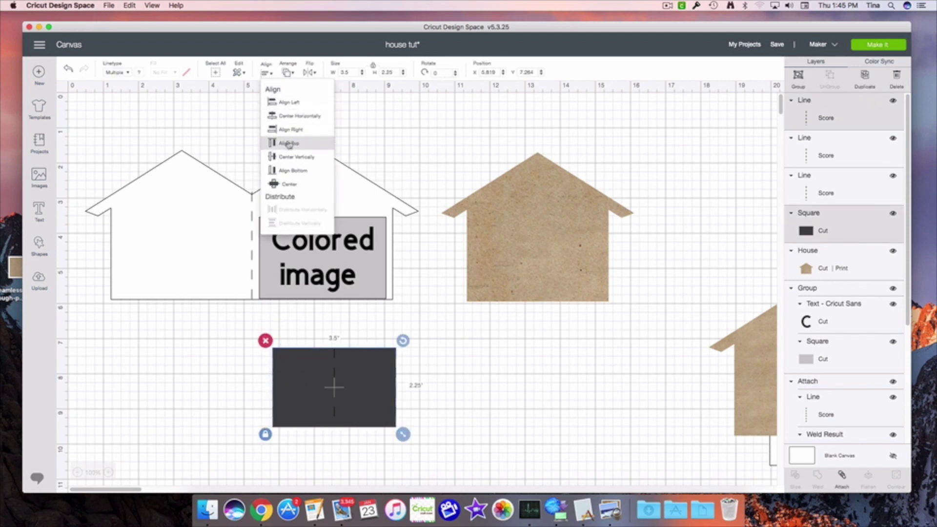
click(286, 103)
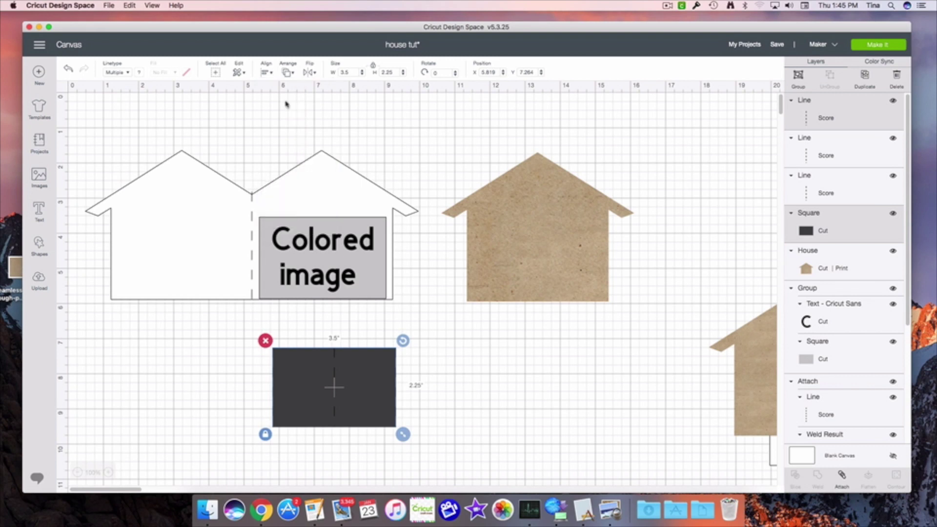
click(495, 366)
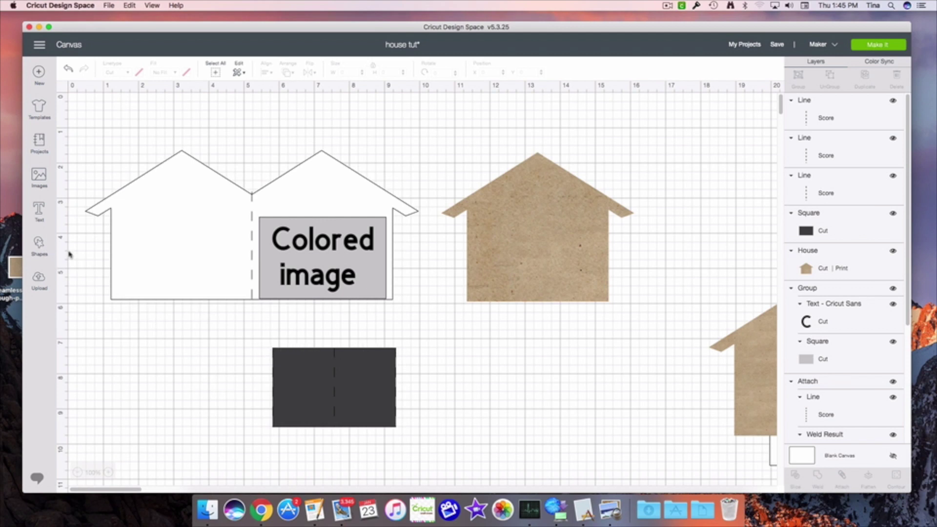
Add another score line to the left of the dark rectangle and rotate it 90 degrees to lie horizontally.
click(39, 245)
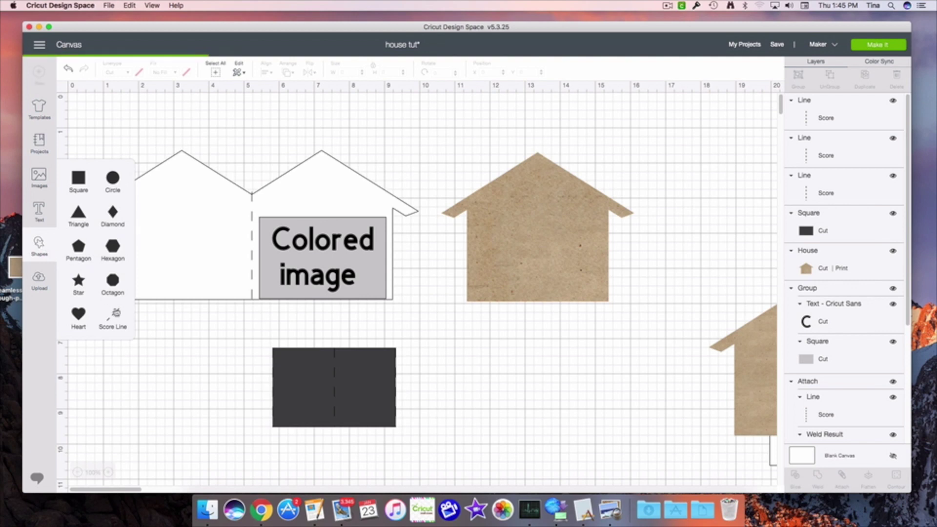
drag(196, 329, 170, 449)
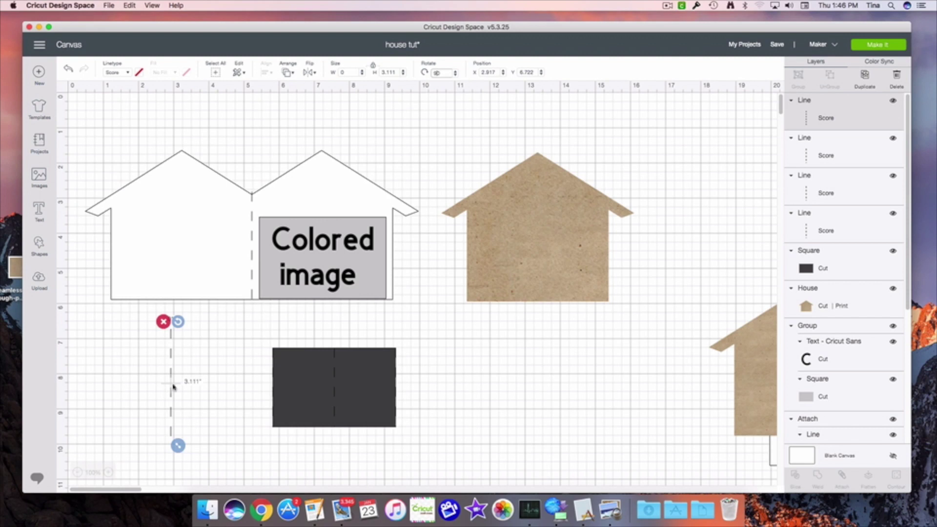
drag(178, 322, 232, 376)
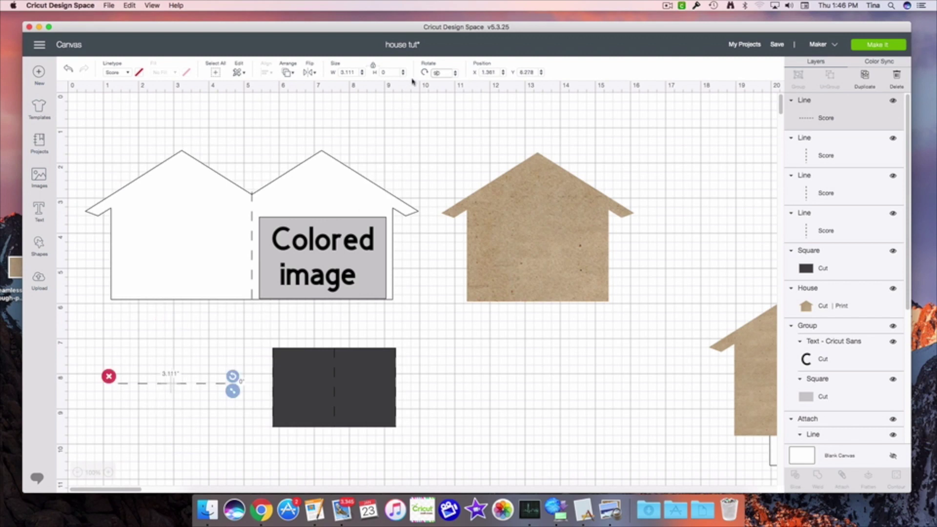
Set the horizontal score line's width to 3.5 inches to match the dark rectangle.
click(362, 390)
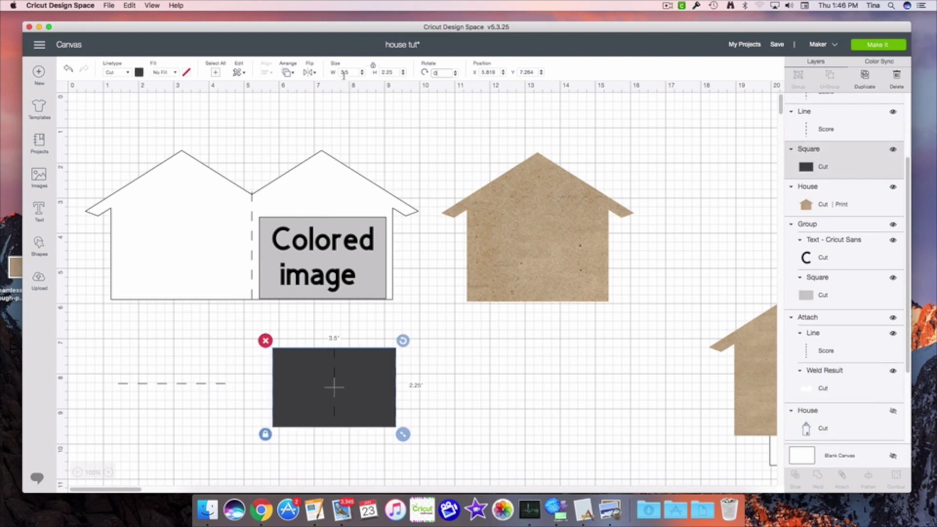
click(206, 385)
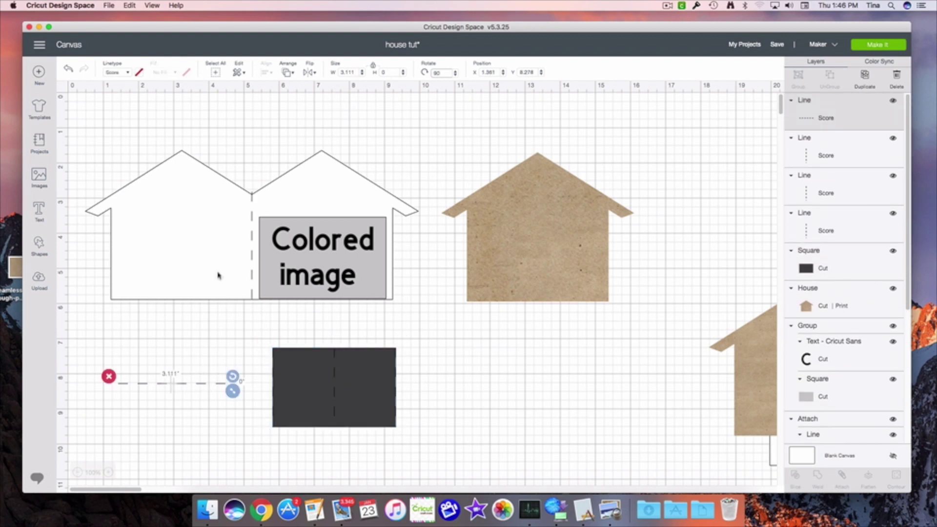
drag(355, 72, 336, 74)
text(3.5)
key(Return)
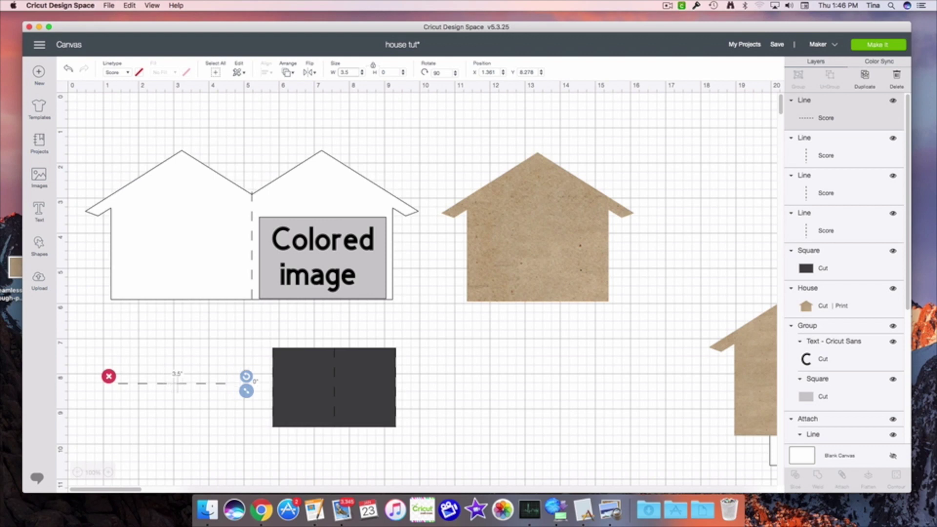
Place the horizontal score line along the dark rectangle's upper edge using Align Top.
drag(200, 385, 356, 350)
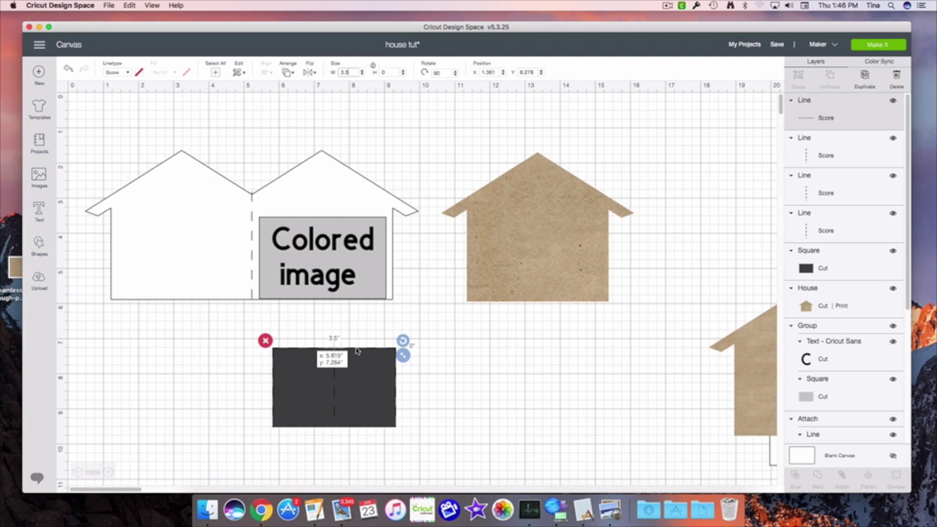
drag(357, 350, 357, 349)
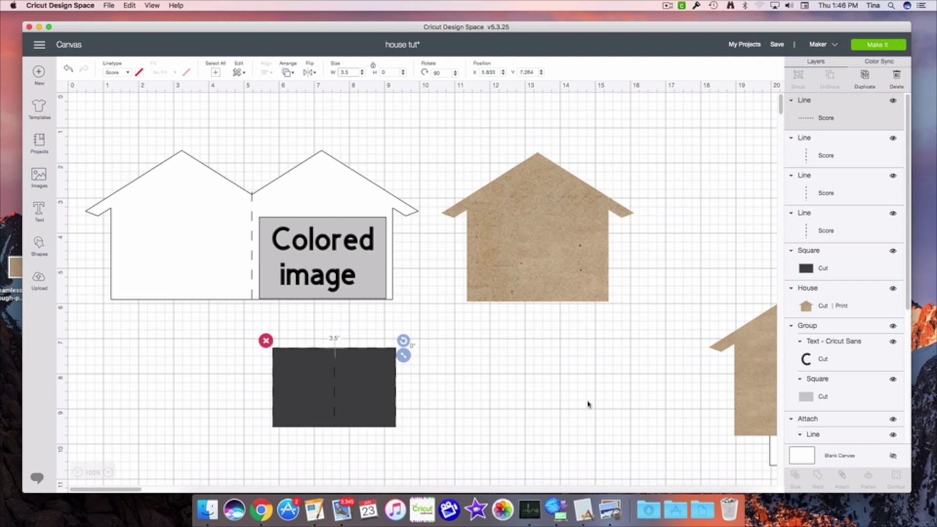
click(444, 387)
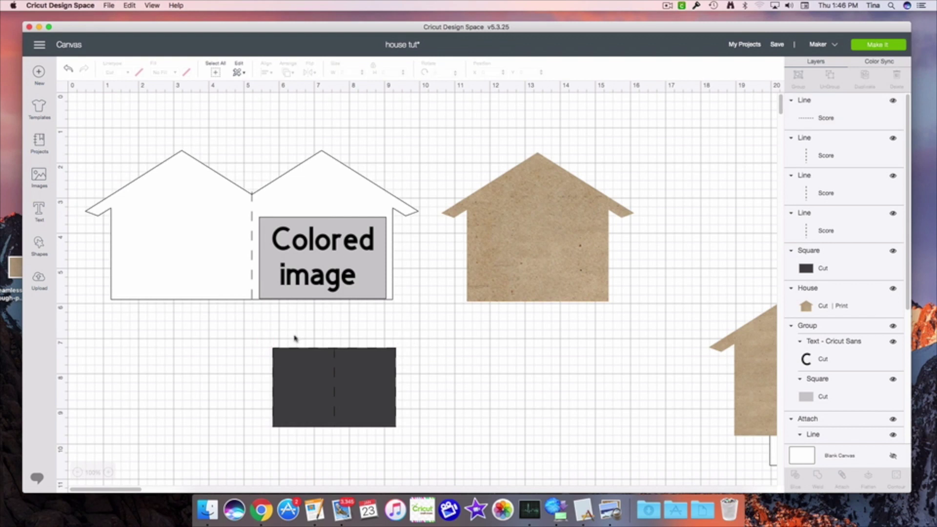
drag(299, 347, 303, 364)
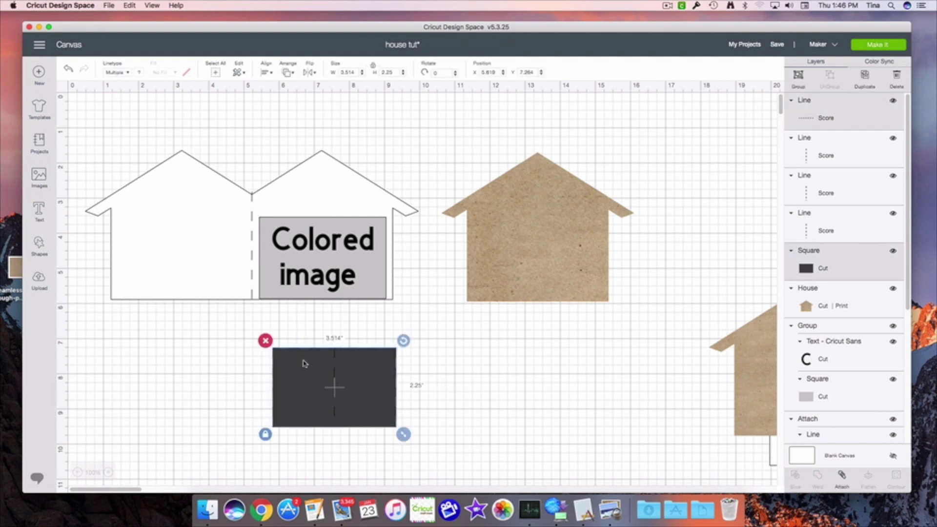
click(266, 72)
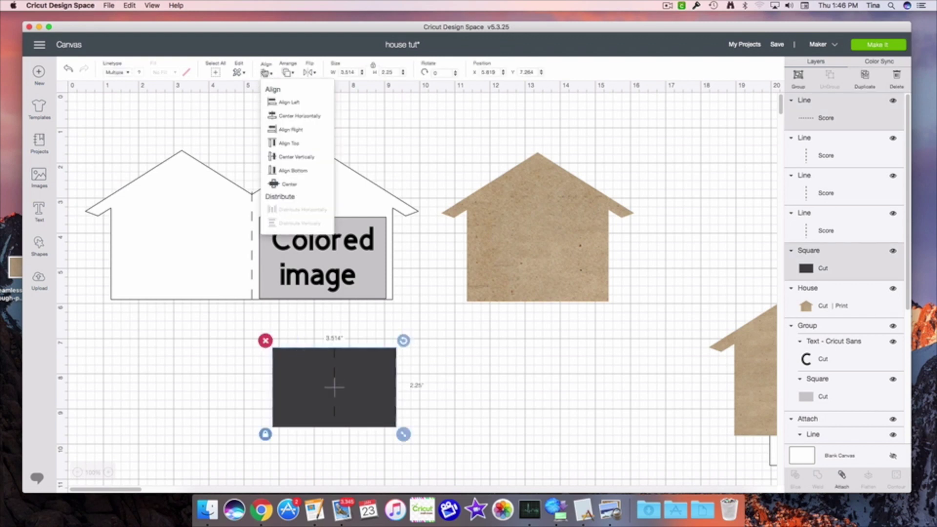
click(299, 144)
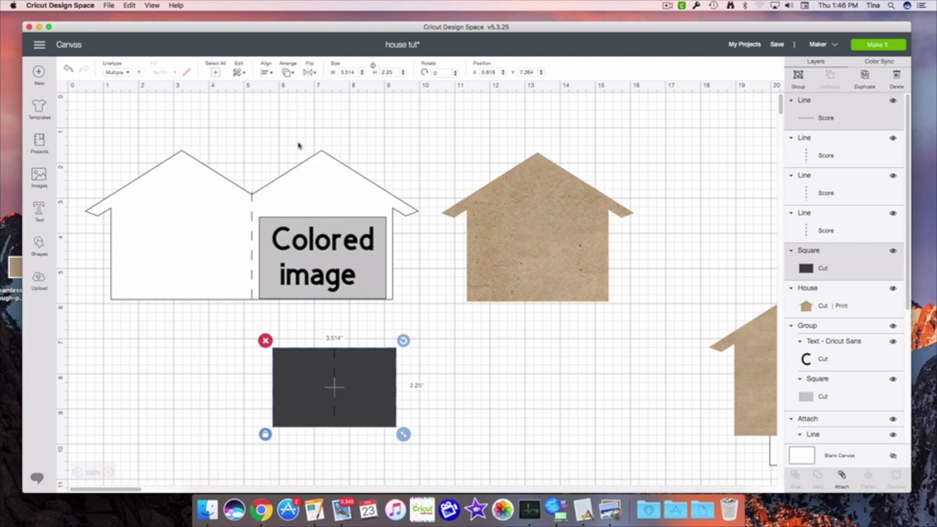
click(446, 369)
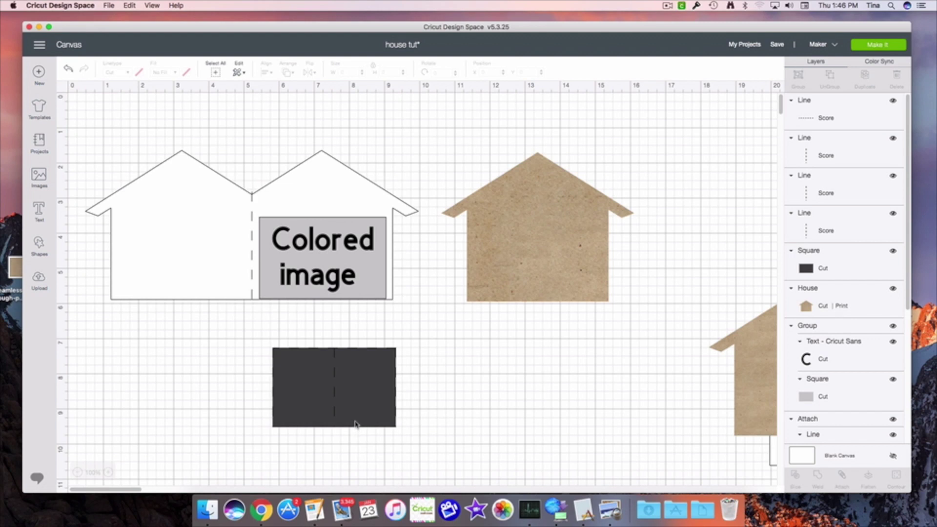
Move the dark rectangle away from the score lines and change the middle vertical line's linetype to Cut.
drag(356, 424, 592, 422)
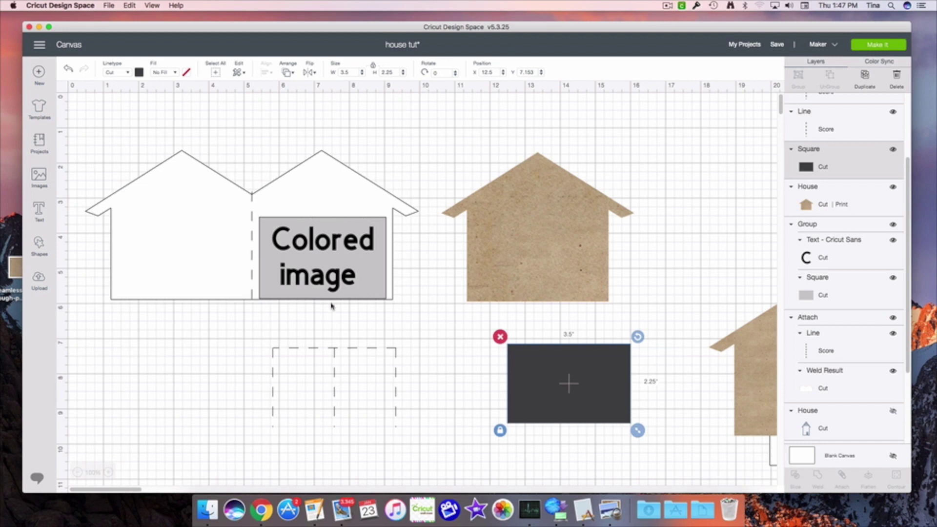
click(334, 399)
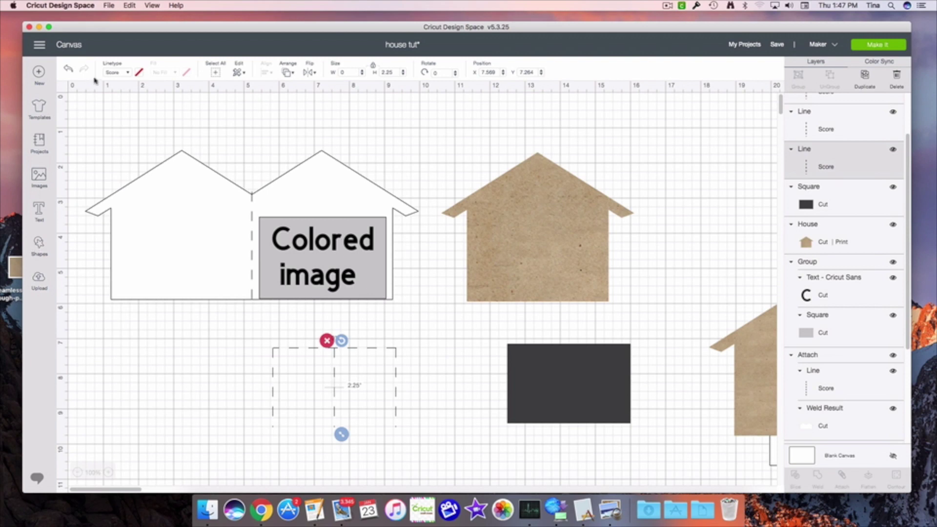
click(127, 74)
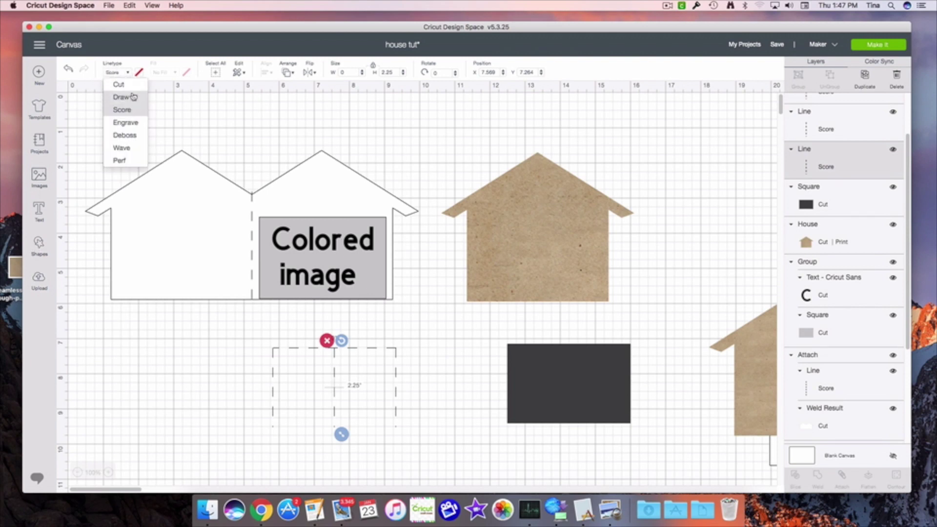
click(127, 86)
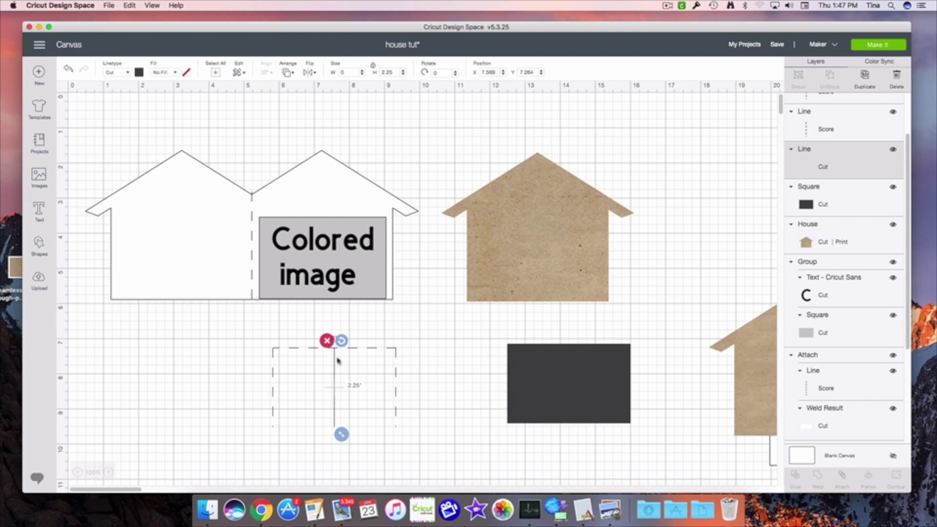
Change the horizontal line across the top of the door outline to Cut.
click(320, 349)
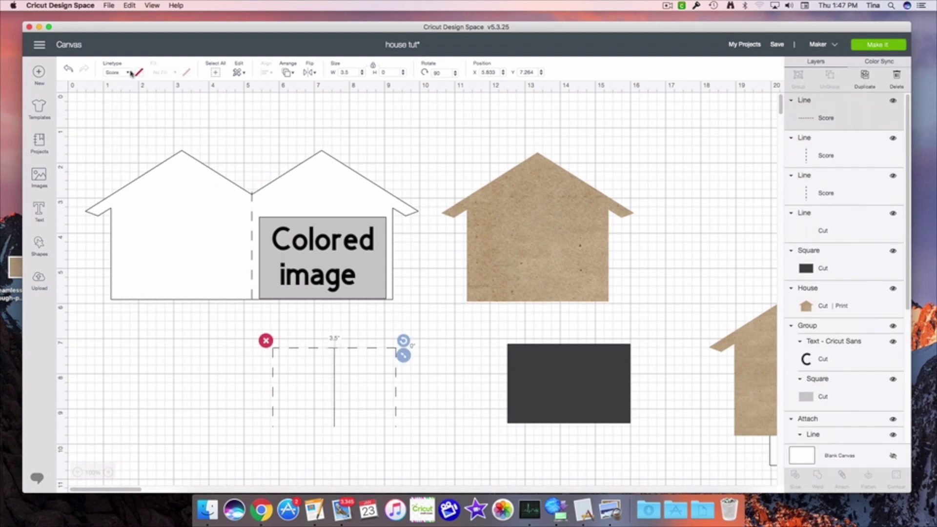
click(129, 74)
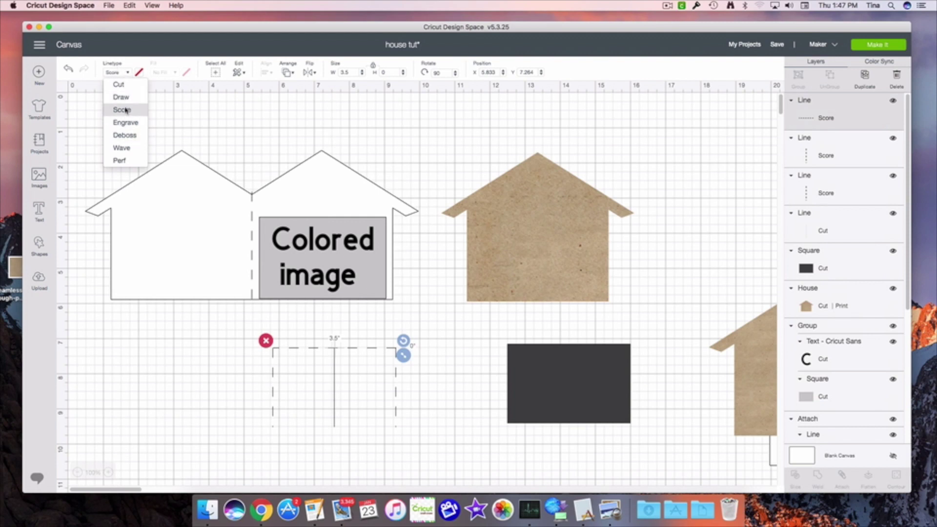
click(122, 85)
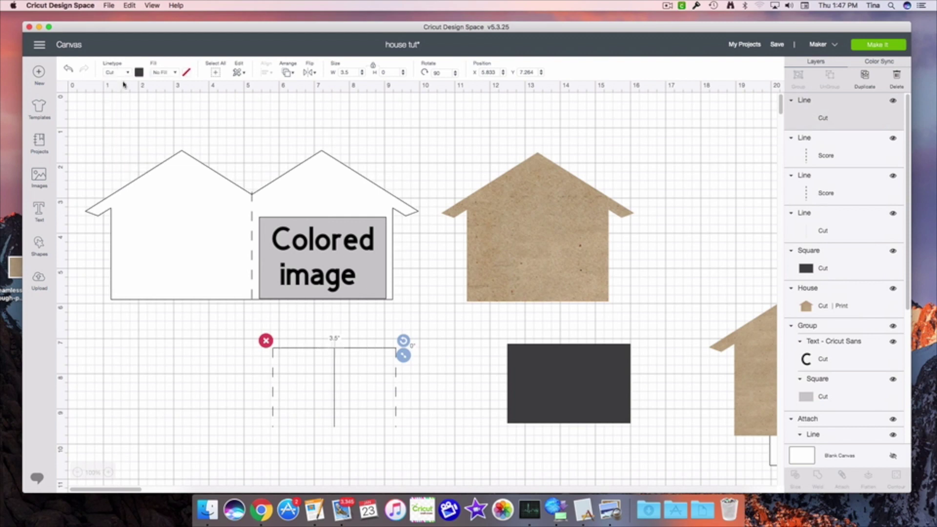
click(476, 381)
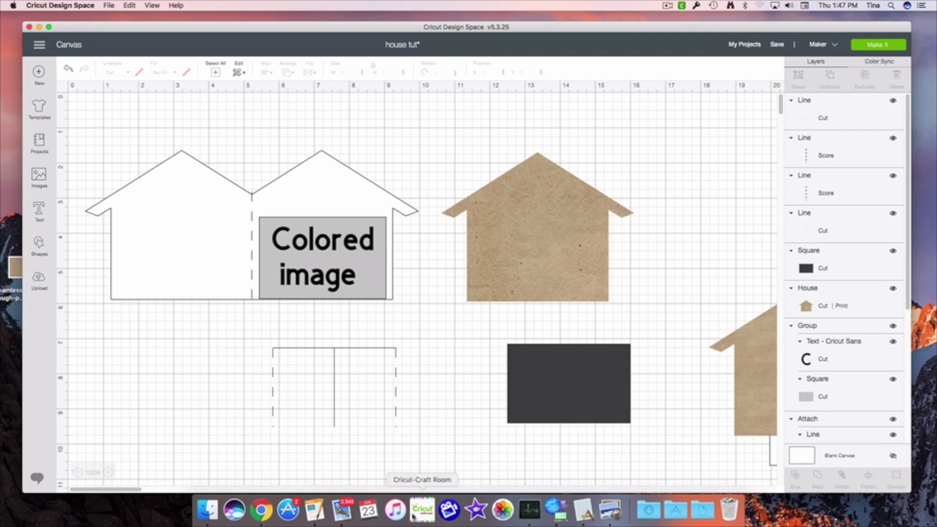
Group the two cut lines and two score lines that form the doors.
drag(230, 329, 423, 437)
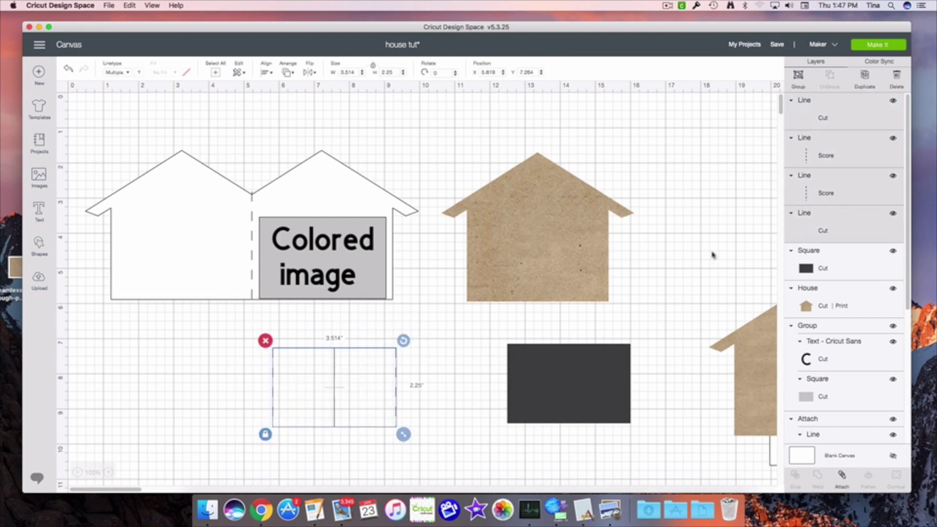
click(798, 86)
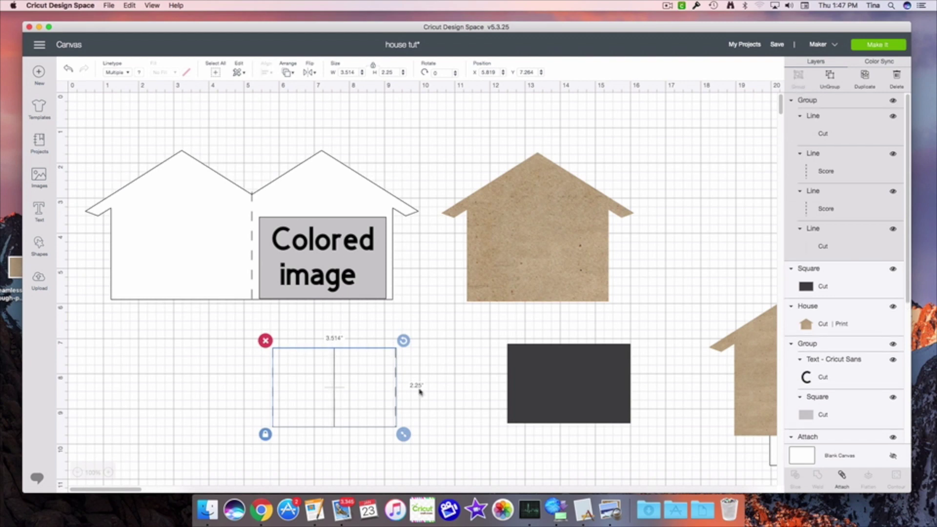
click(418, 388)
Move the patterned house below the white card base and place the door-line group on its lower part.
drag(333, 353, 399, 366)
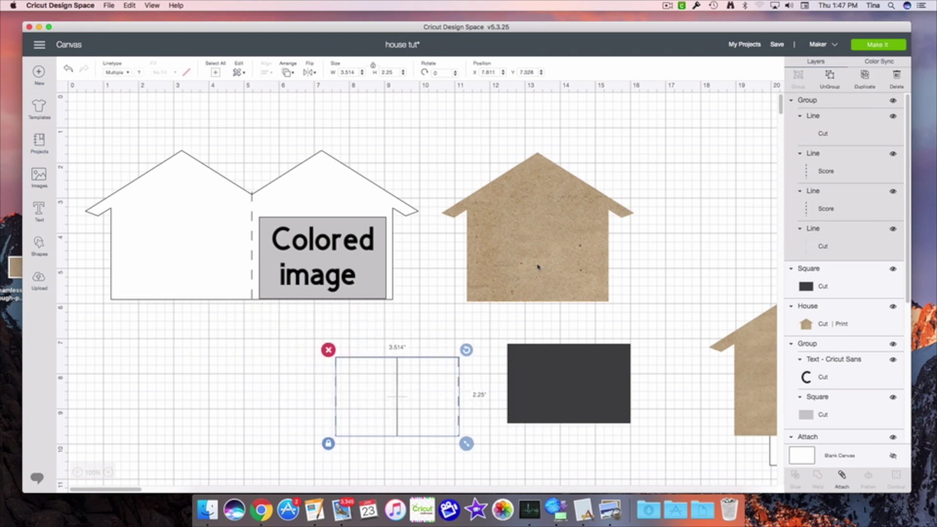
drag(533, 260, 226, 423)
scroll(348, 401, down, 3)
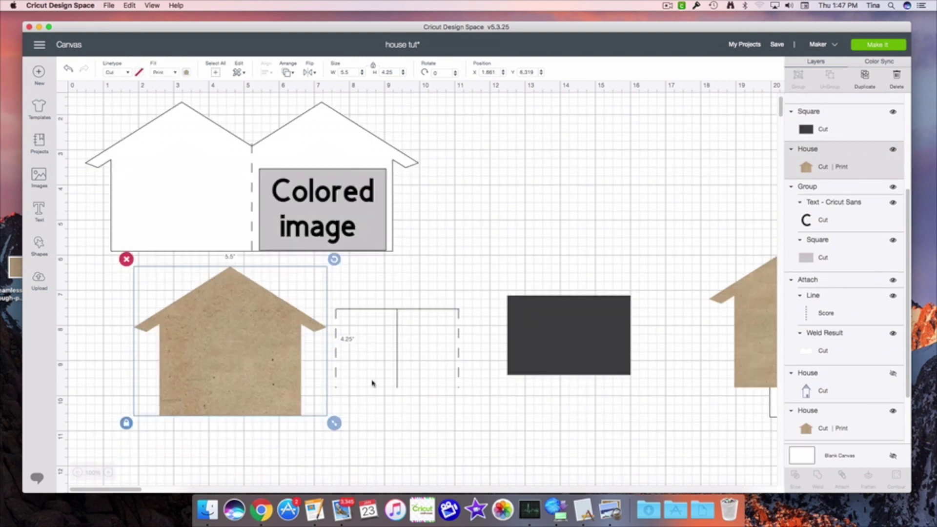
drag(397, 377, 222, 407)
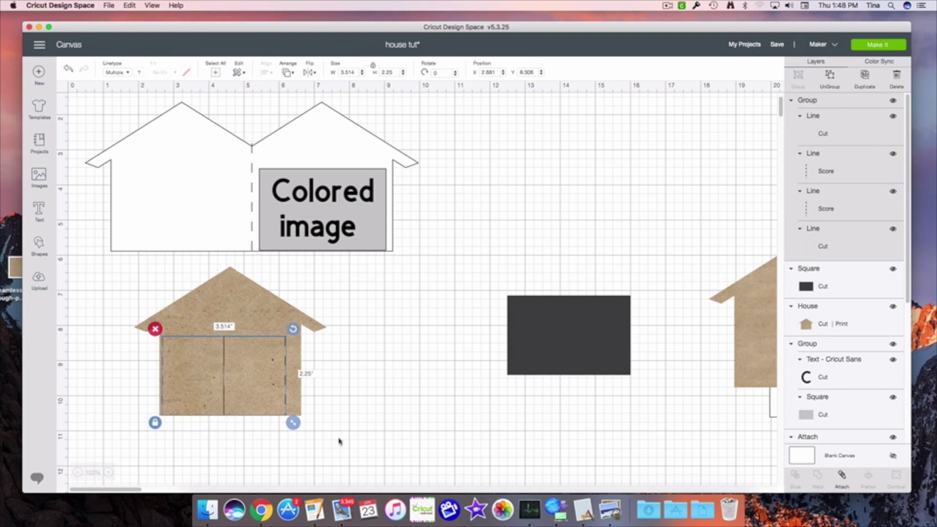
click(336, 438)
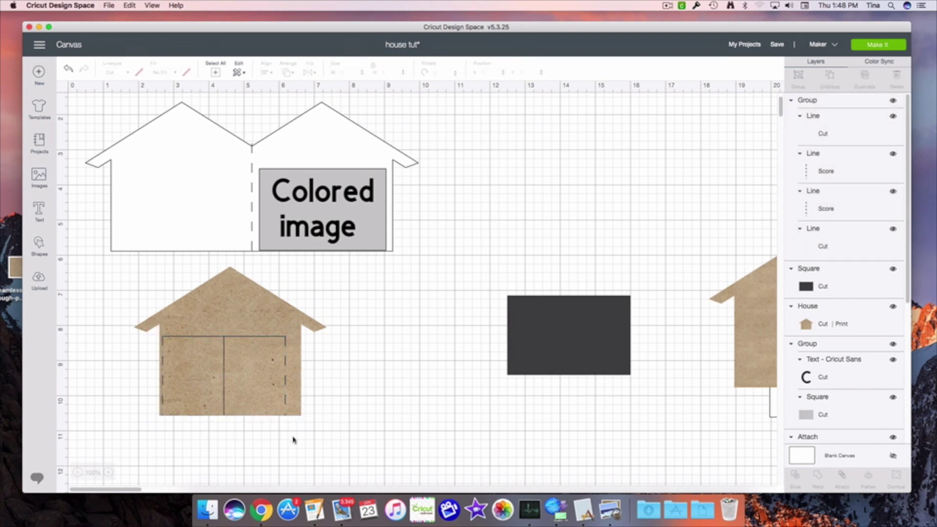
Center the door-line group on the patterned house, and align it with the house's bottom edge.
drag(317, 426, 213, 373)
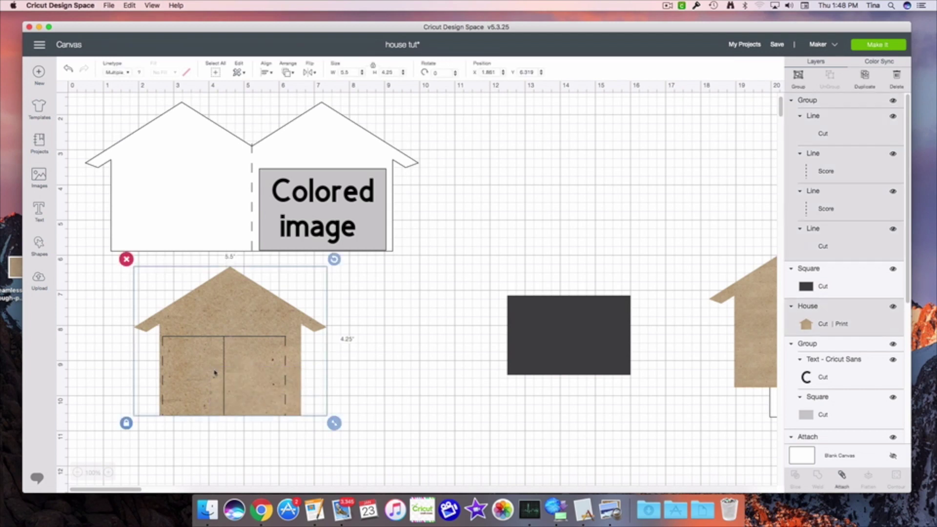
click(266, 73)
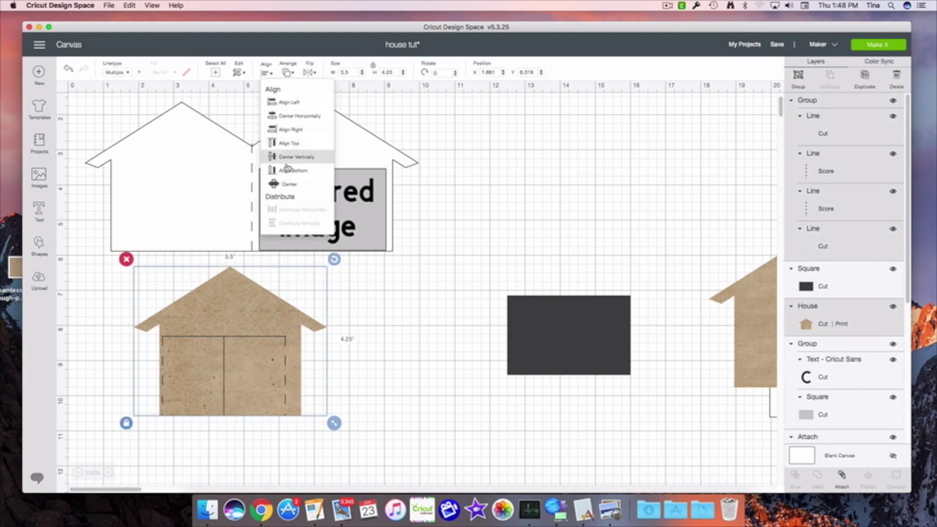
click(290, 186)
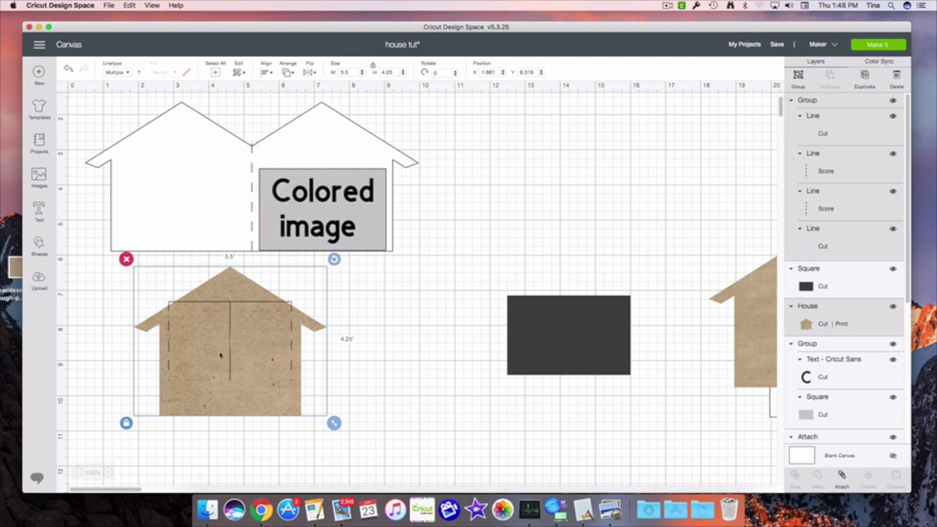
click(266, 73)
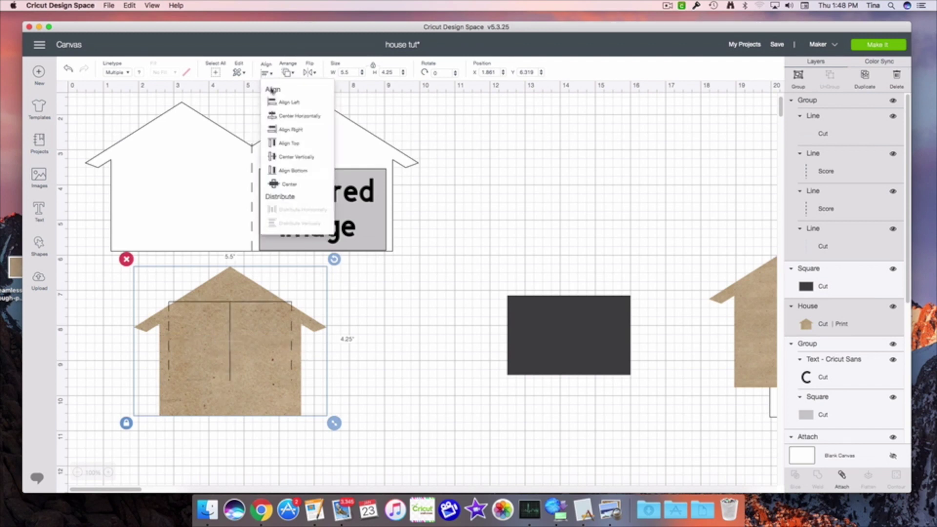
click(295, 171)
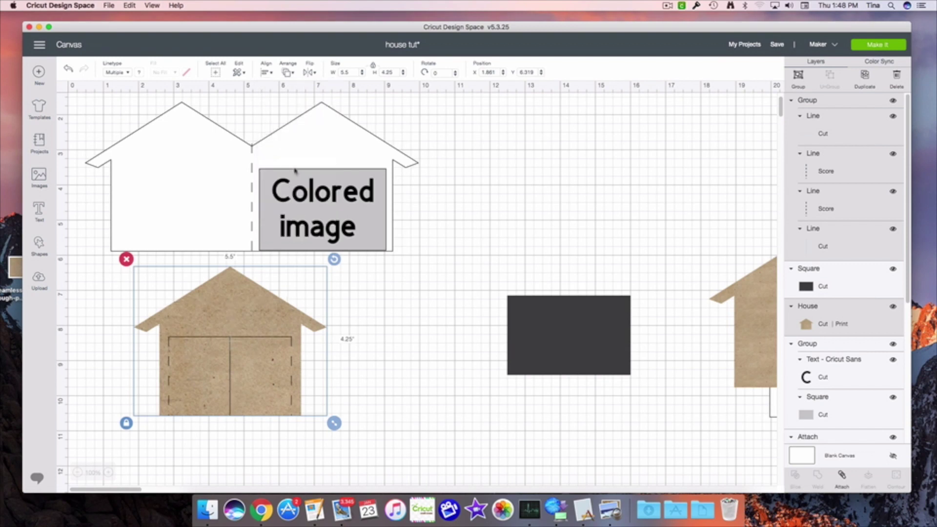
click(385, 359)
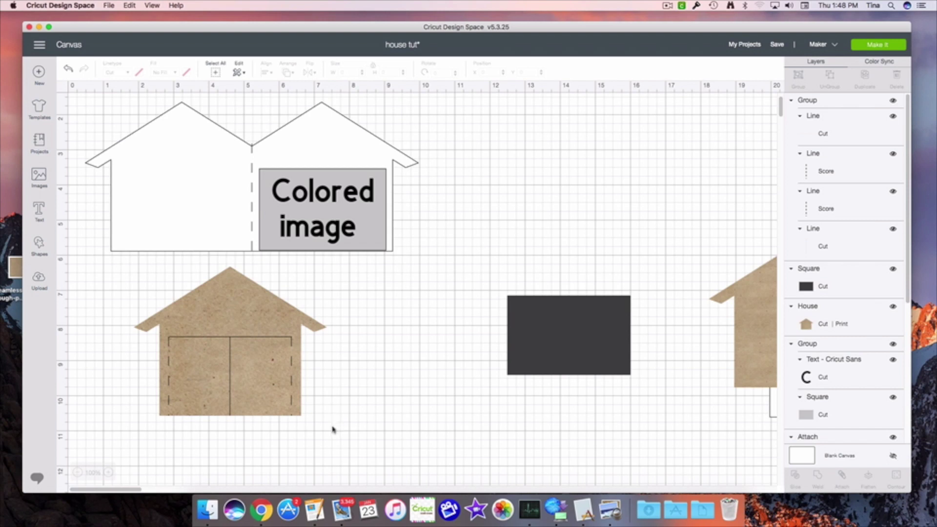
Attach the door lines to the patterned house and move the attached piece slightly to the right.
drag(330, 430, 142, 293)
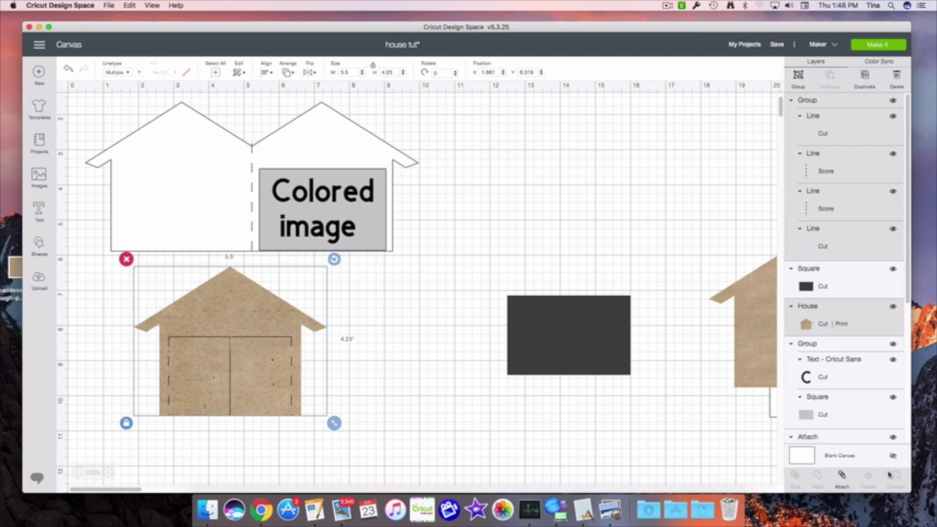
click(841, 478)
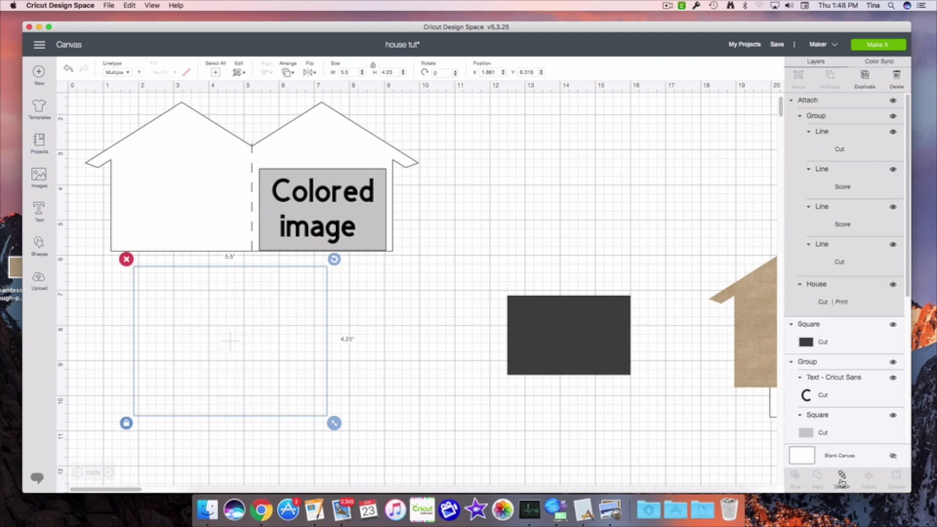
drag(298, 399, 376, 395)
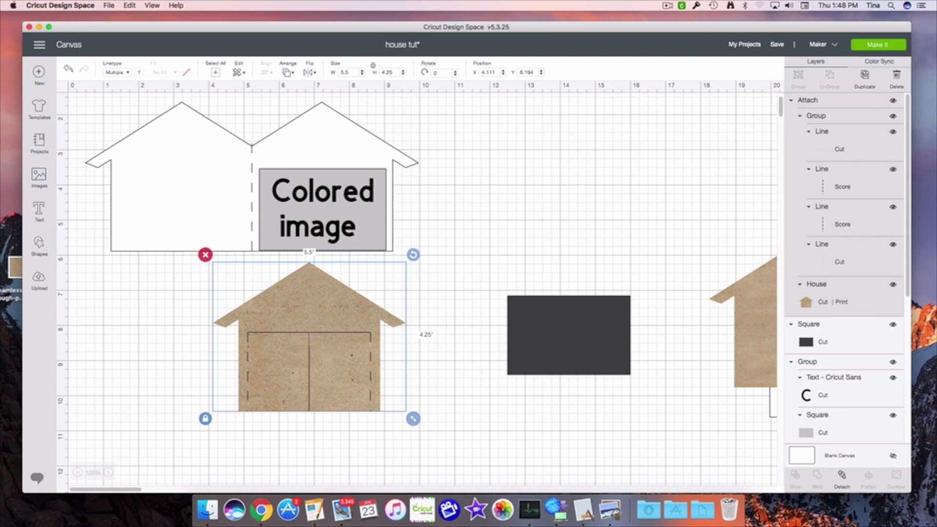
Switch to Preview to examine the barn card photo PoP closed sh.jpg, and move the photo window out of the way.
key(super+Tab)
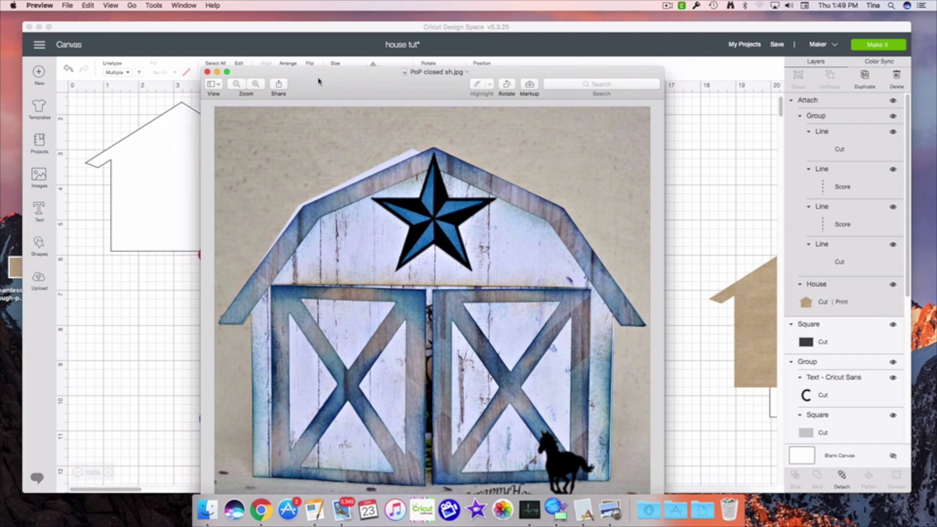
drag(334, 89, 0, 90)
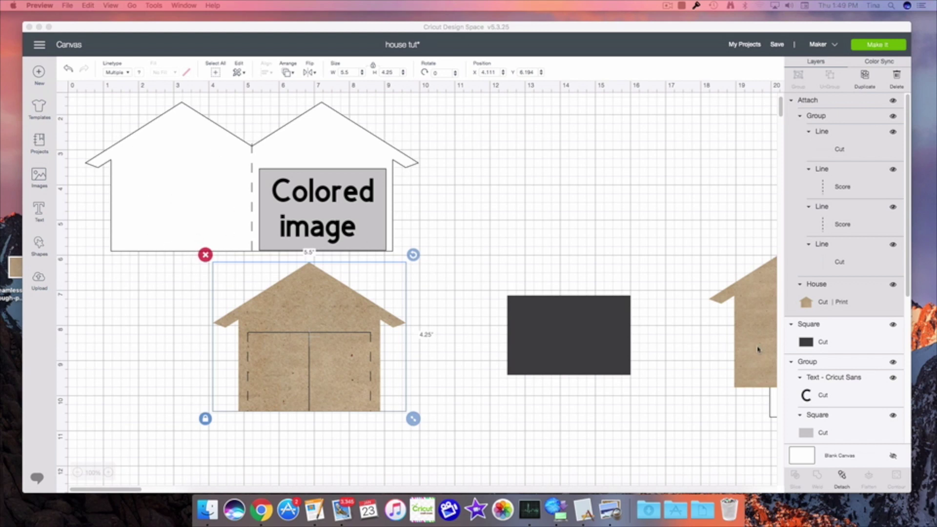
Return to Cricut Design Space, move the plain patterned house to open canvas and the dark rectangle to the door front's lower-left corner.
click(771, 409)
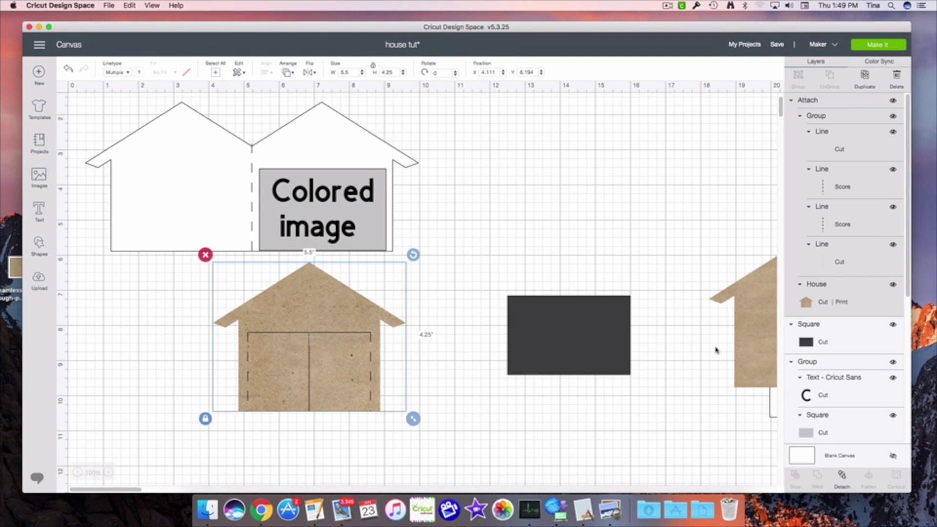
drag(760, 349, 488, 243)
drag(554, 340, 712, 383)
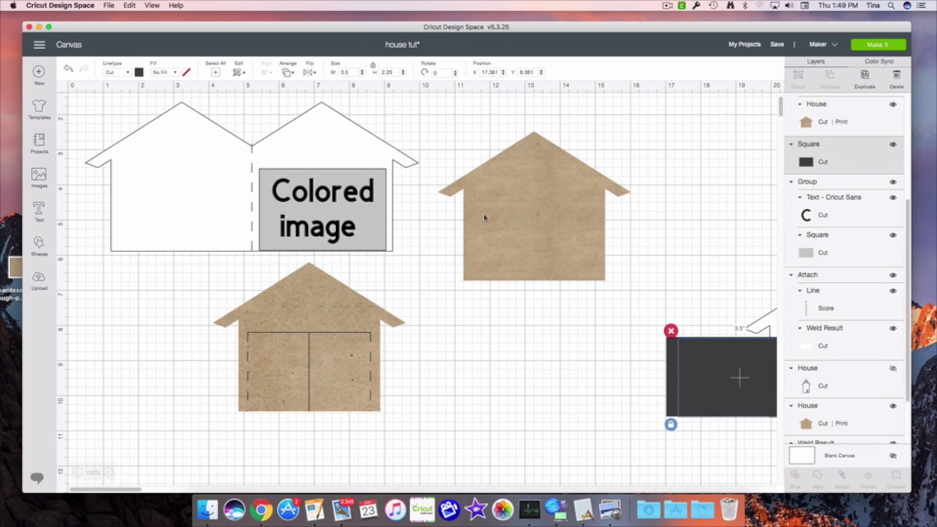
drag(513, 243, 524, 350)
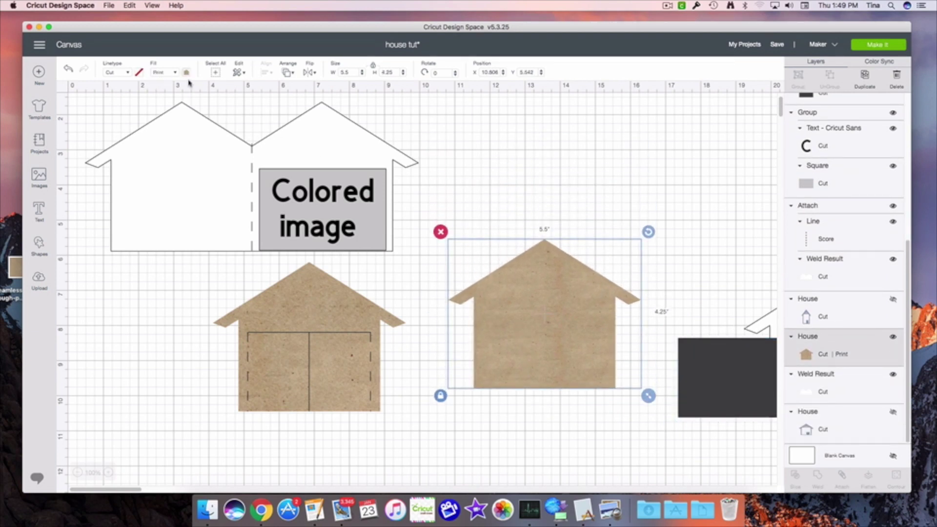
drag(704, 380, 497, 314)
drag(596, 339, 673, 343)
drag(453, 308, 196, 404)
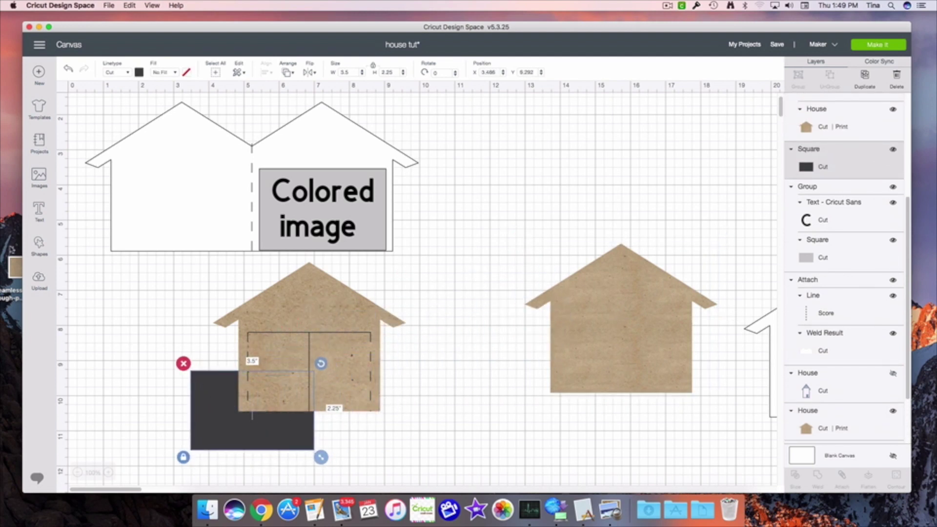
Add a square, place it over the plain patterned house's left eave up to the wall, and slice the two.
click(39, 245)
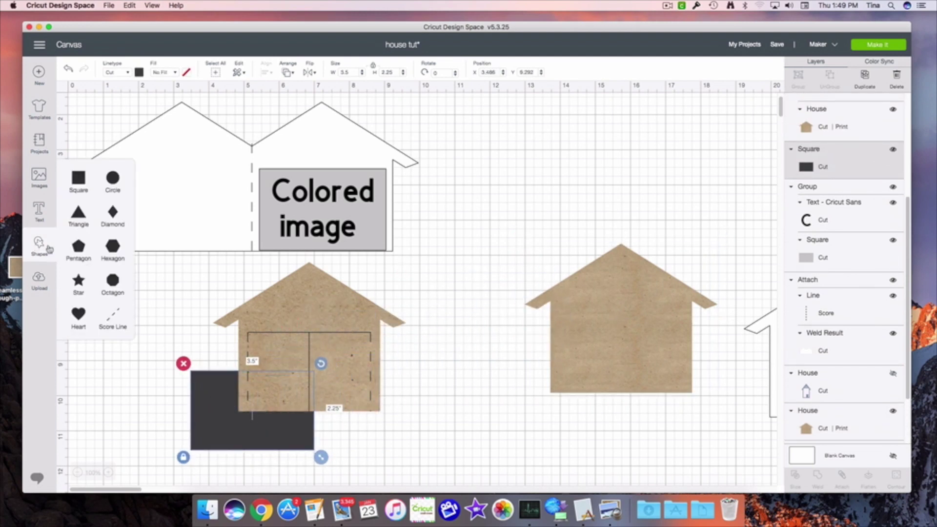
click(79, 179)
drag(175, 227, 493, 327)
drag(501, 215, 581, 364)
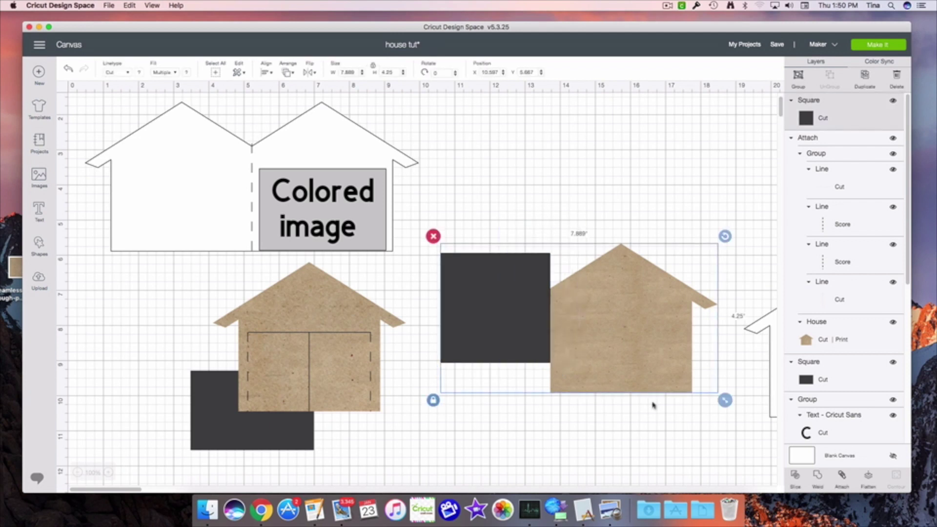
click(791, 480)
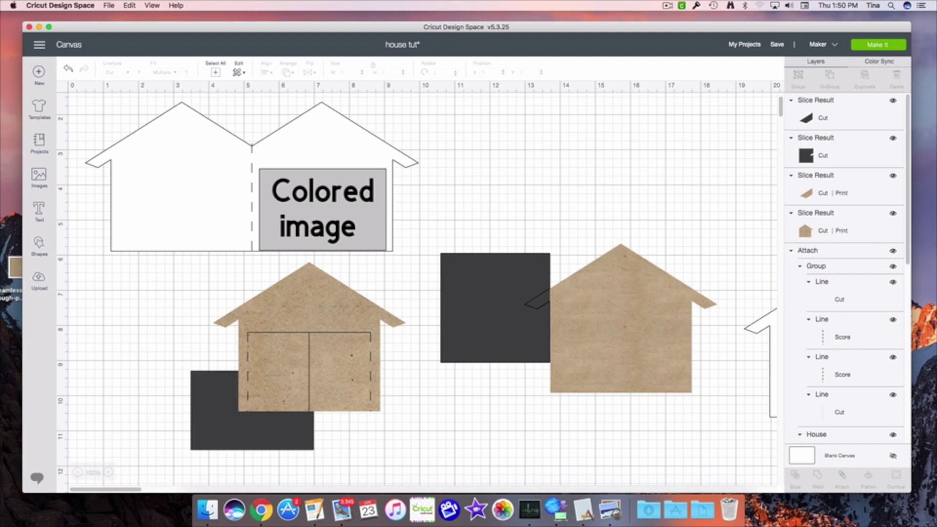
Pull the cutting square and both sliced left-eave pieces away from the patterned house.
drag(490, 292, 504, 382)
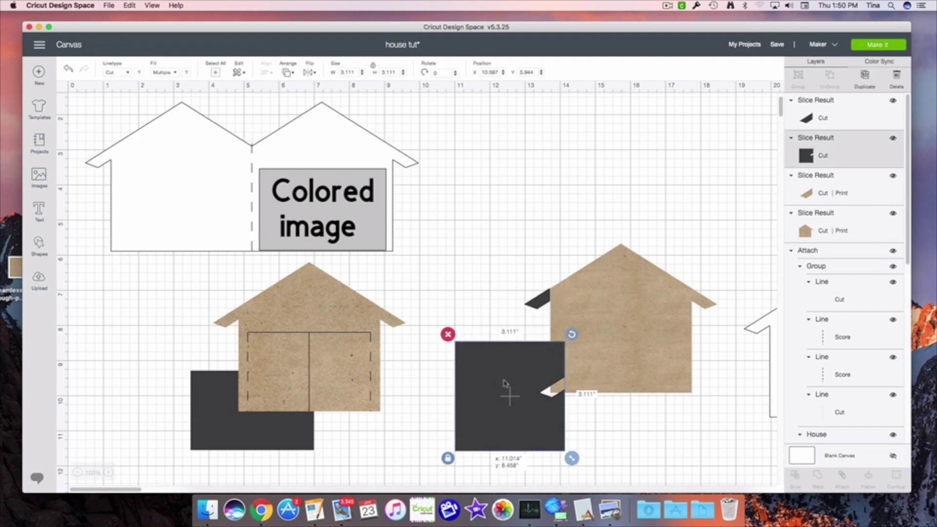
drag(536, 300, 492, 200)
drag(549, 306, 491, 232)
Line up the cutting square with the patterned house's right wall over the remaining eave, and slice the two.
drag(506, 406, 575, 390)
drag(683, 389, 620, 356)
click(643, 444)
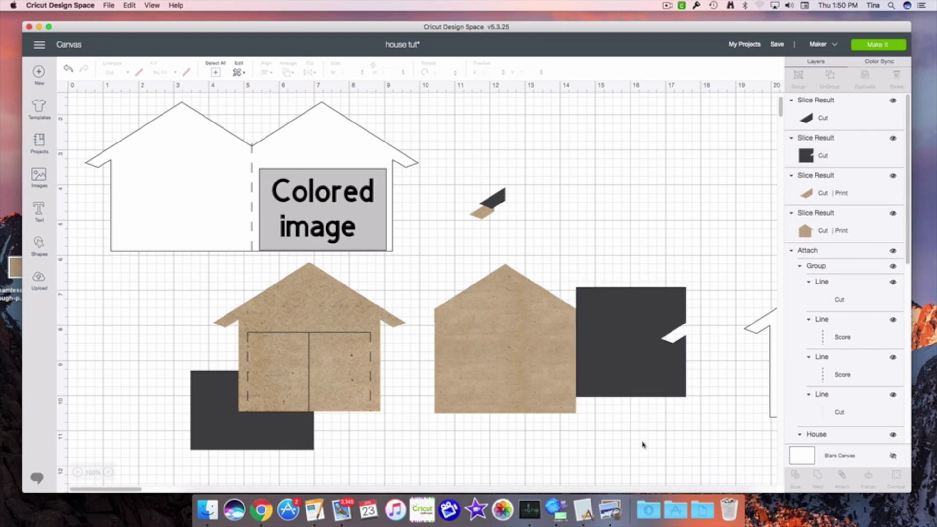
drag(643, 443, 520, 274)
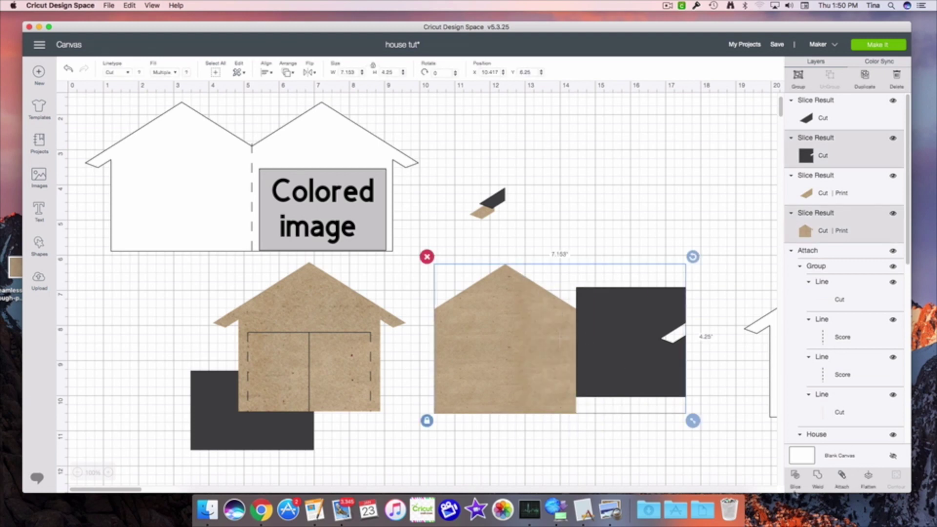
click(795, 476)
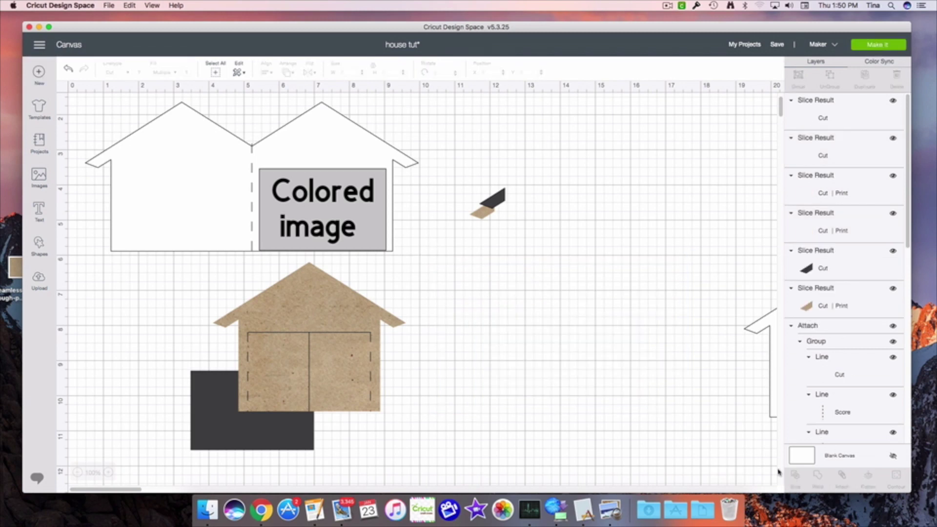
Separate the eaveless patterned house from the cutting square and move the right-eave scraps aside.
click(496, 353)
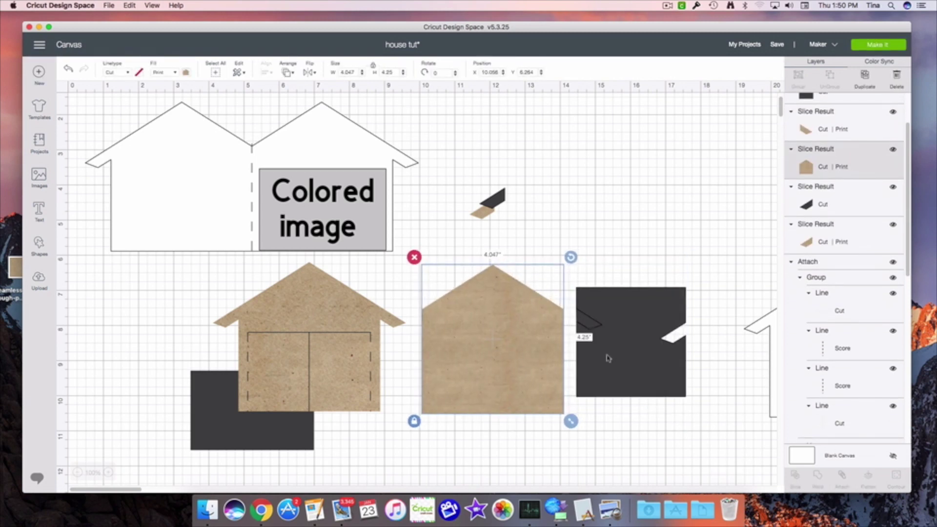
drag(608, 358, 649, 366)
click(707, 352)
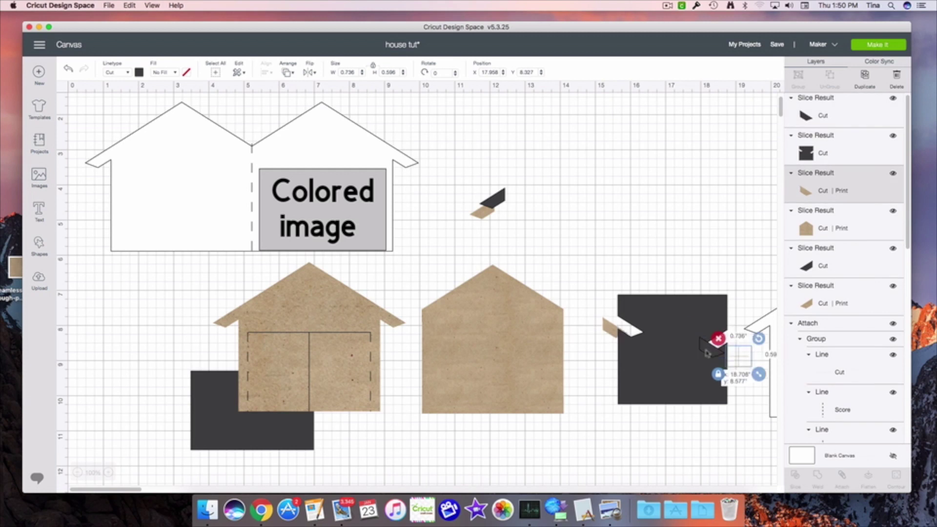
Fit the eaveless patterned house inside the card base's left panel at about 3.74 × 3.93 in, and move the left-eave scraps aside.
drag(477, 351, 166, 197)
drag(260, 265, 216, 234)
drag(469, 178, 685, 395)
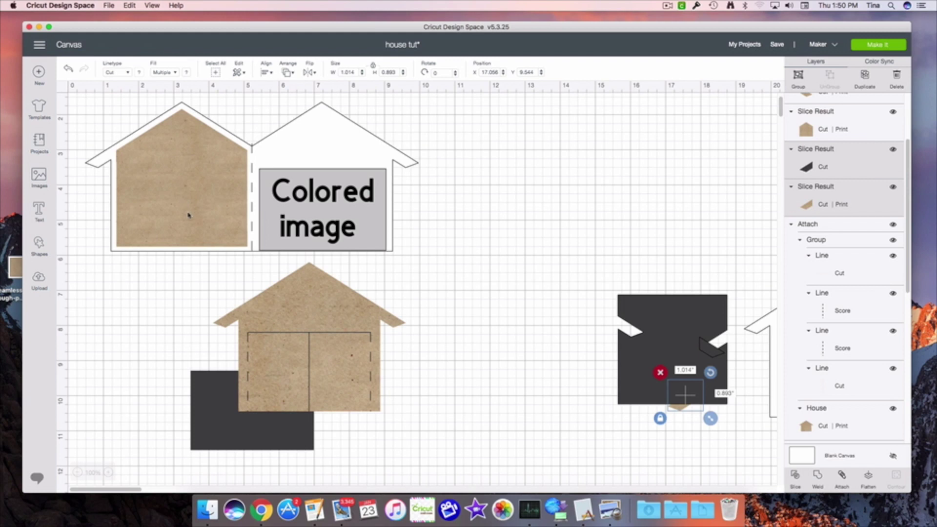
Duplicate the eaveless patterned house and move the copy to open canvas beside the card base.
click(198, 193)
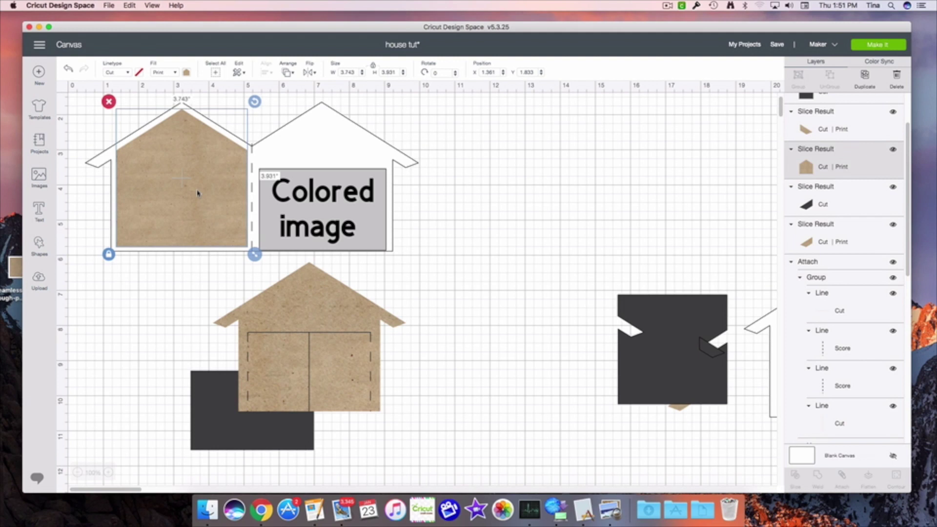
key(super+d)
drag(201, 207, 500, 215)
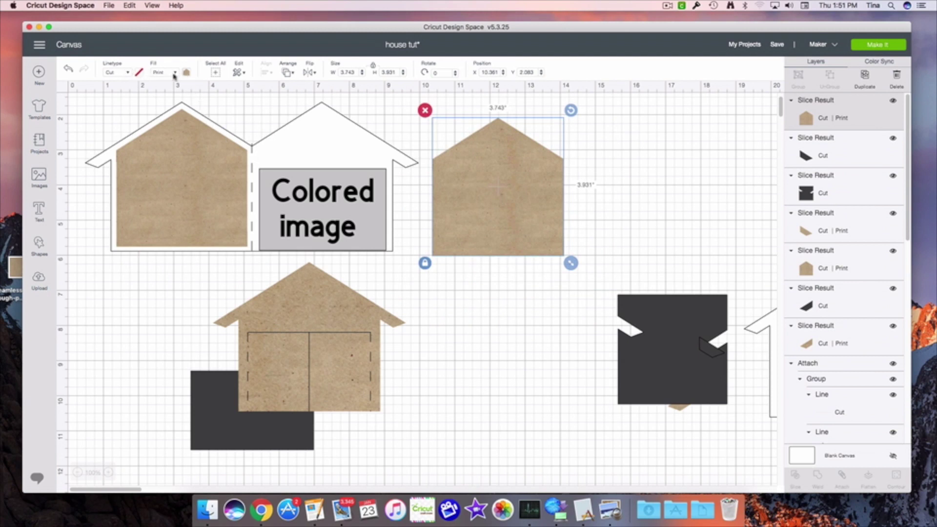
Set the copied house's fill to No Fill and its material color to white.
click(174, 72)
click(170, 84)
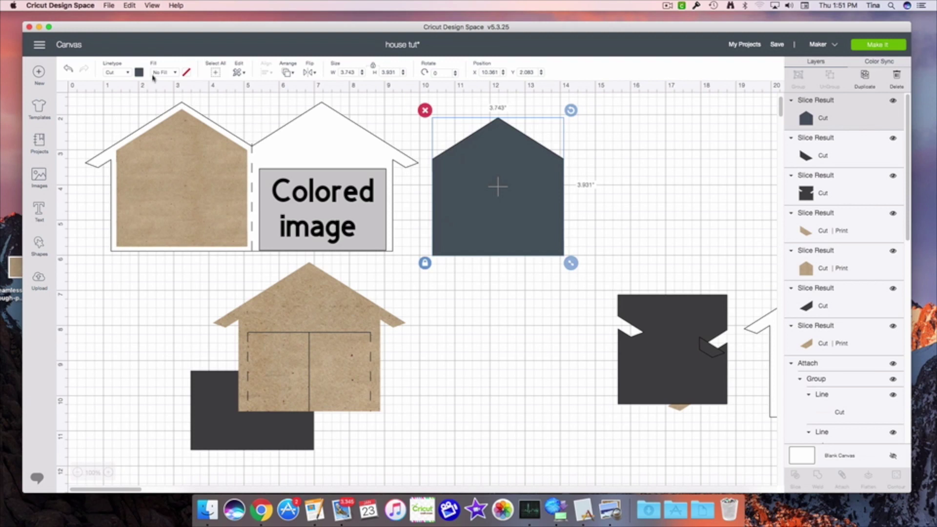
click(139, 72)
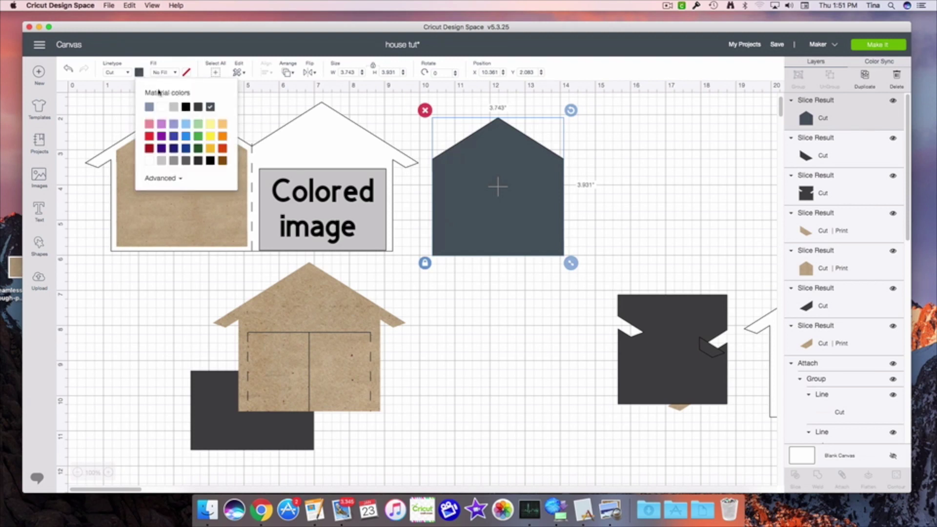
click(161, 108)
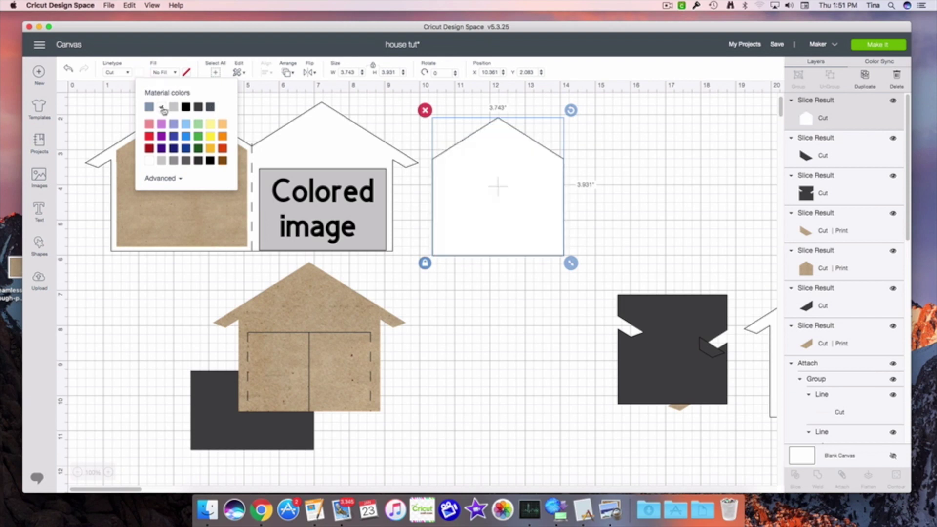
Place the white house over the patterned one on the left panel and shrink it to about 3.5 × 3.68 in, leaving an even border.
drag(484, 216, 206, 212)
drag(256, 262, 232, 225)
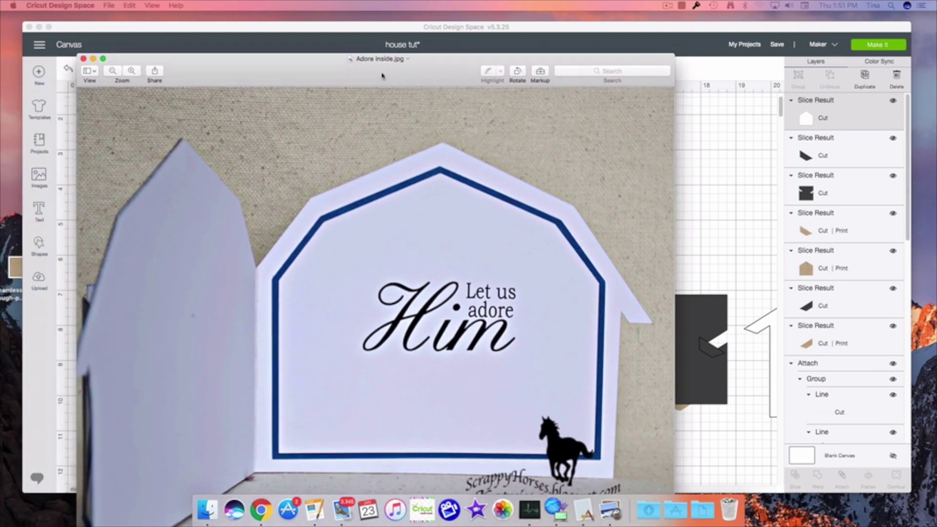
Examine the finished card interior in the photo Adore inside.jpg in Preview, and close the photo.
drag(382, 75, 287, 109)
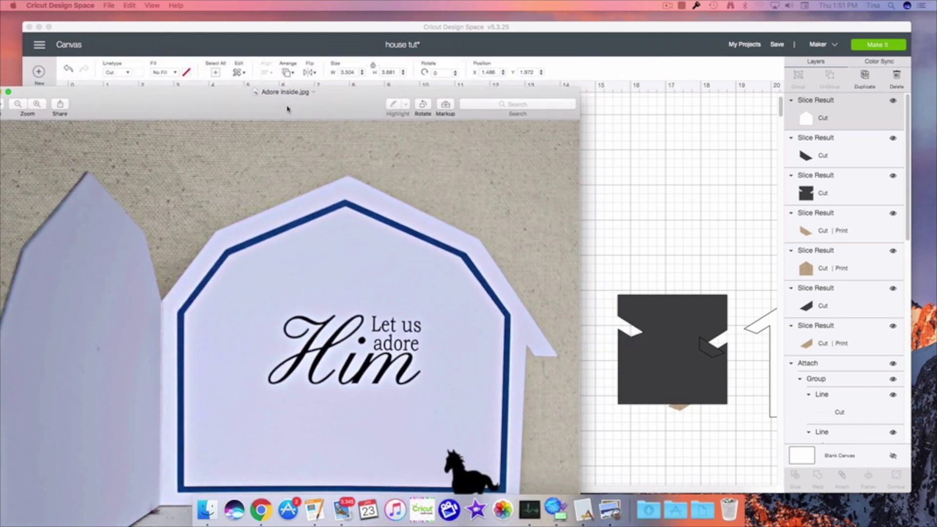
key(super+w)
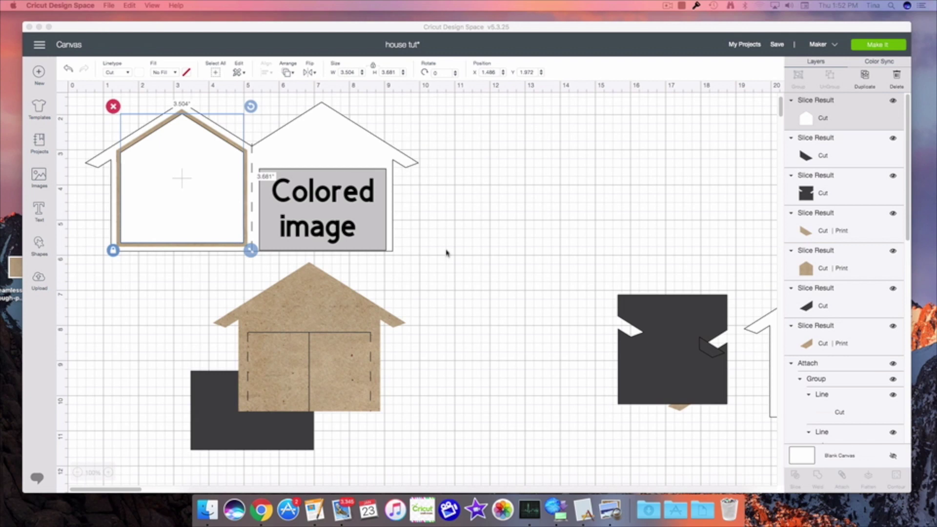